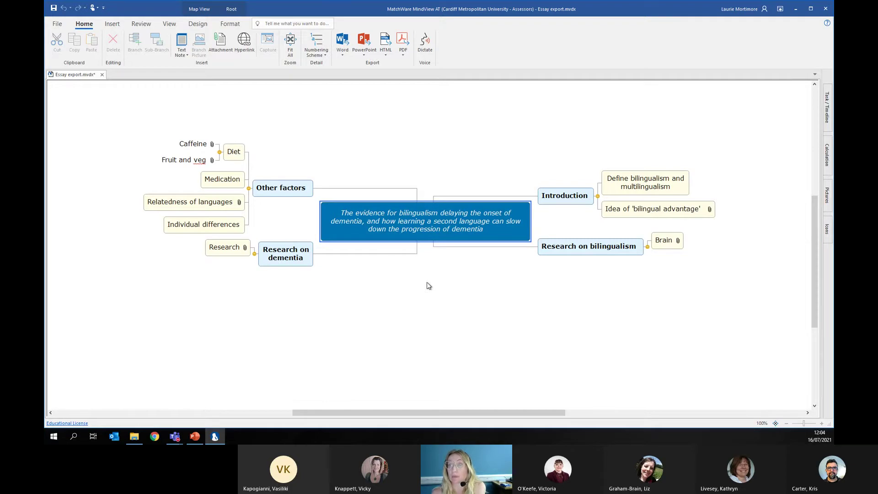
- Add a new main branch to the central topic and clear its placeholder label
left_click(453, 280)
left_click(403, 232)
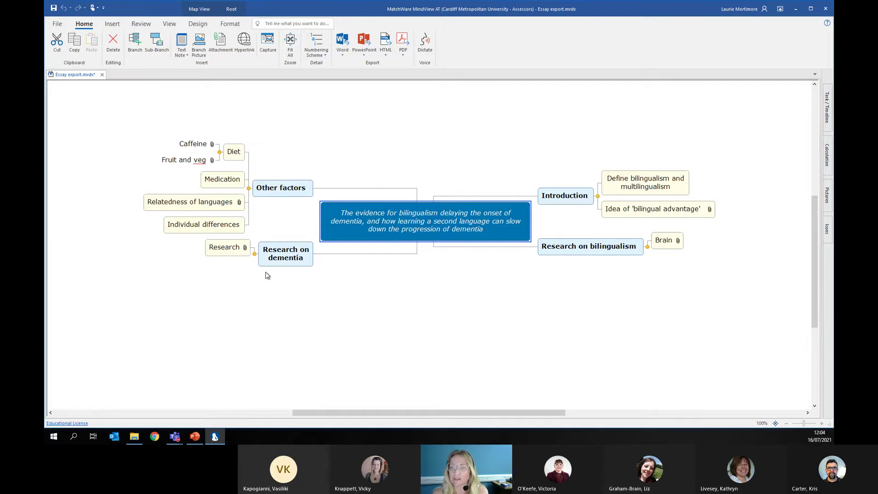
left_click(503, 234)
left_click(508, 237)
key("Return")
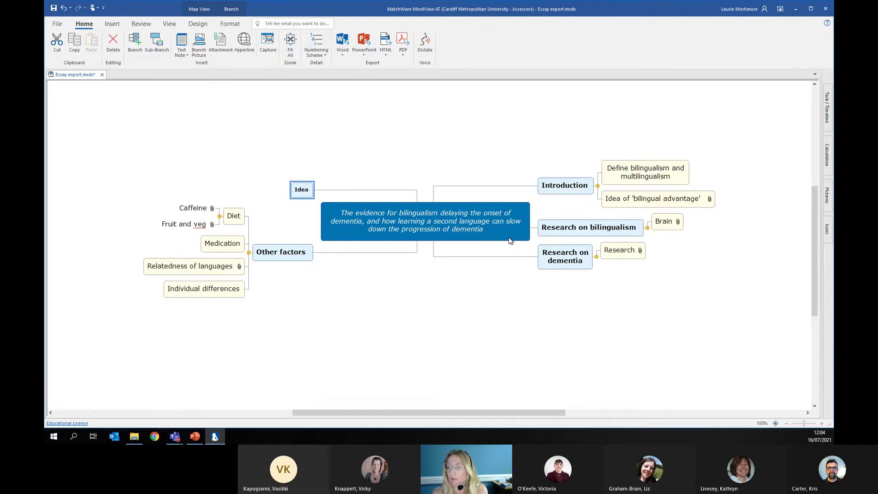
left_click(296, 192)
key("BackSpace")
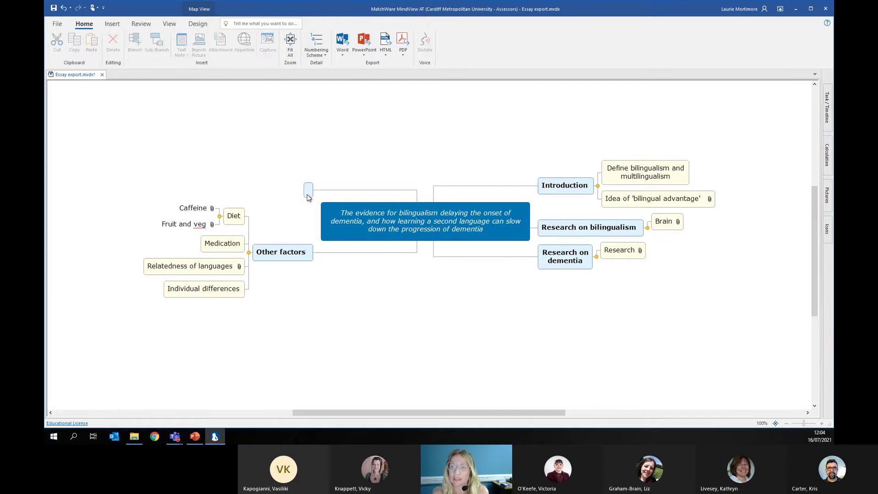
- Insert a sub-branch under the blank main branch
key("Return")
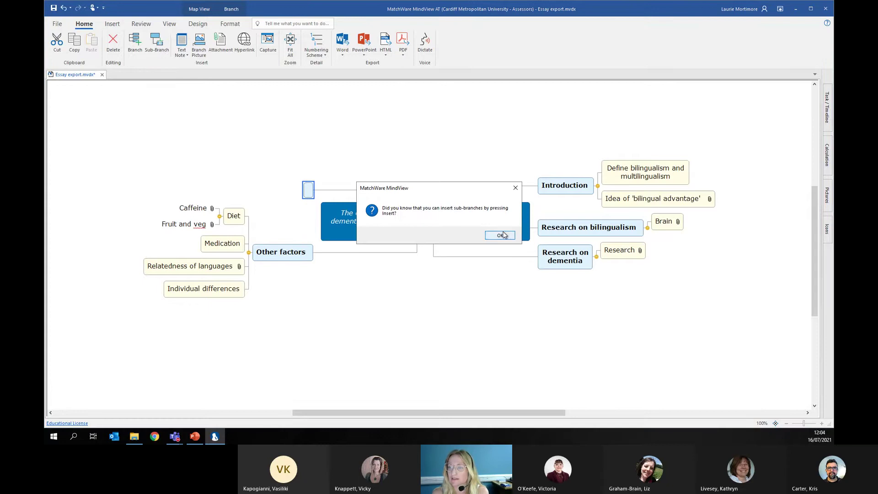
left_click(503, 235)
key("Insert")
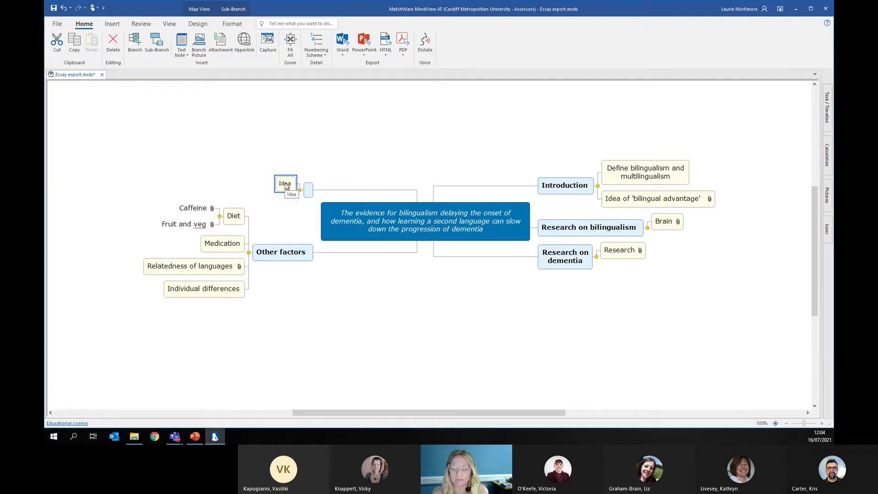
- Move the blank branch with its sub-branch under "Other factors" and delete it
left_click_drag(309, 195, 278, 255)
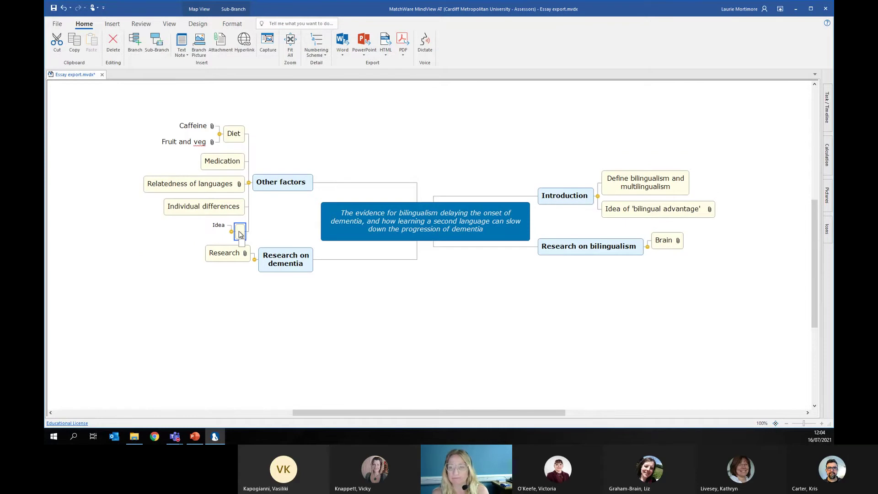
key("Delete")
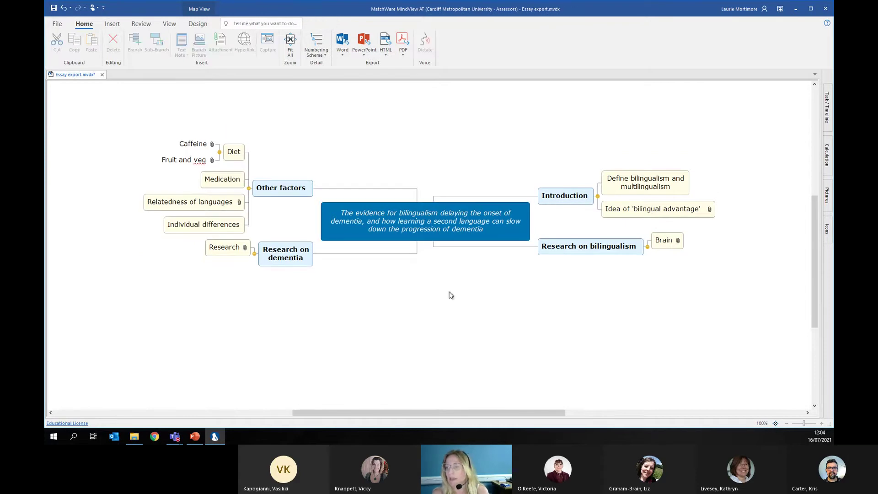
- Go through the central topic, the "Introduction" and "Research on bilingualism" branches, and the sub-branches of the introduction
mouse_move(710, 210)
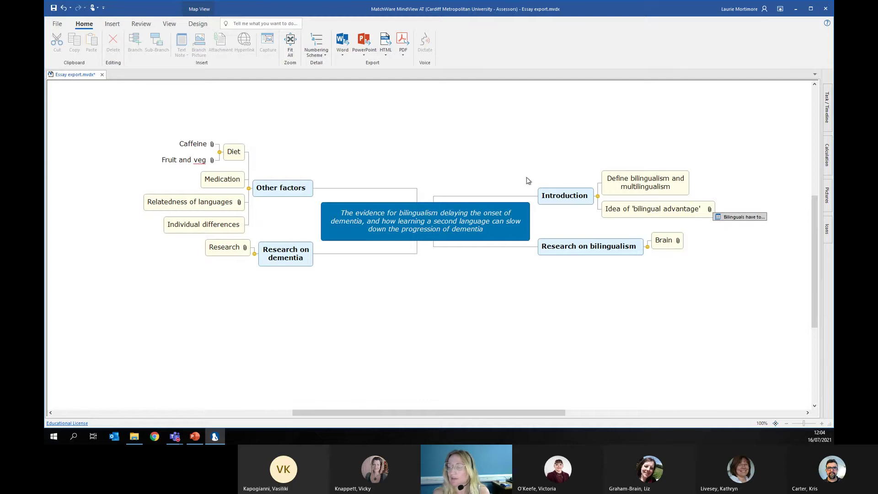
left_click(466, 225)
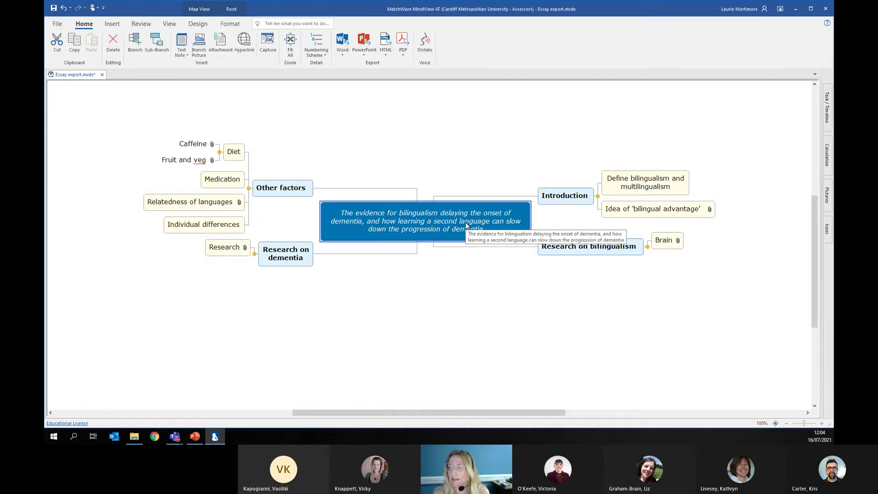
left_click(569, 199)
left_click(592, 252)
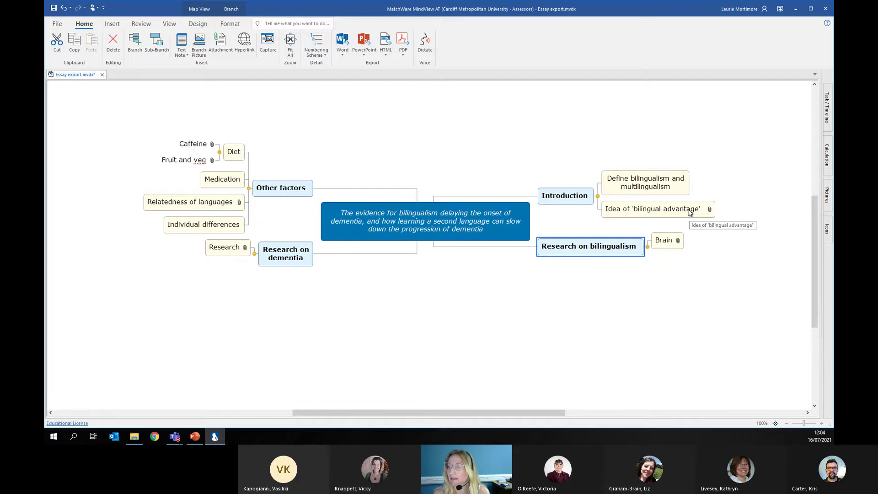
left_click(625, 188)
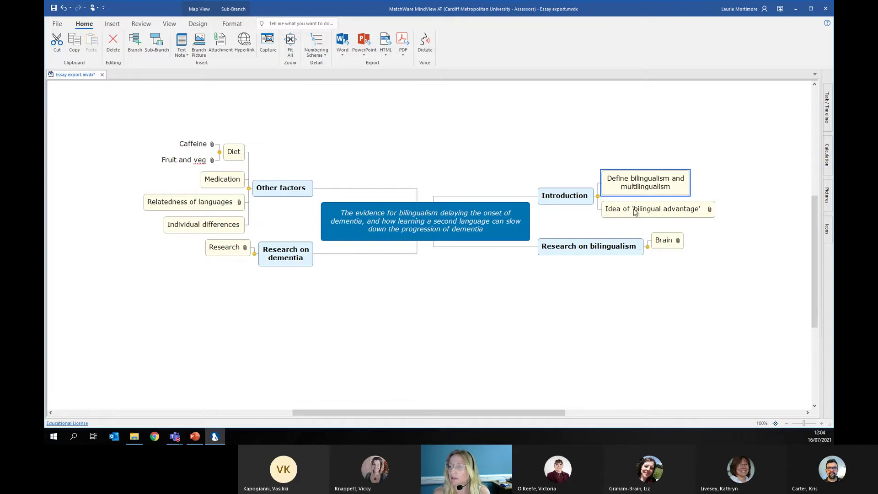
left_click(632, 208)
left_click(632, 189)
- Open the text note attached to "Idea of 'bilingual advantage'", read it and close it
left_click(677, 216)
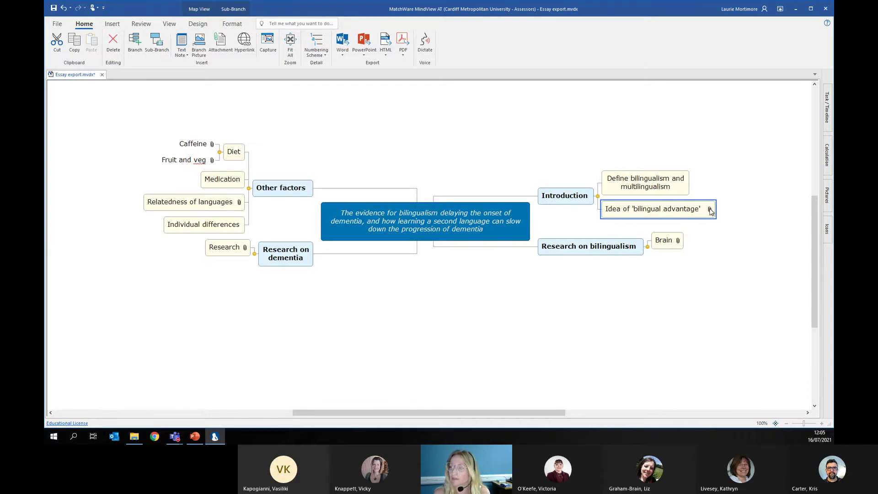
mouse_move(711, 211)
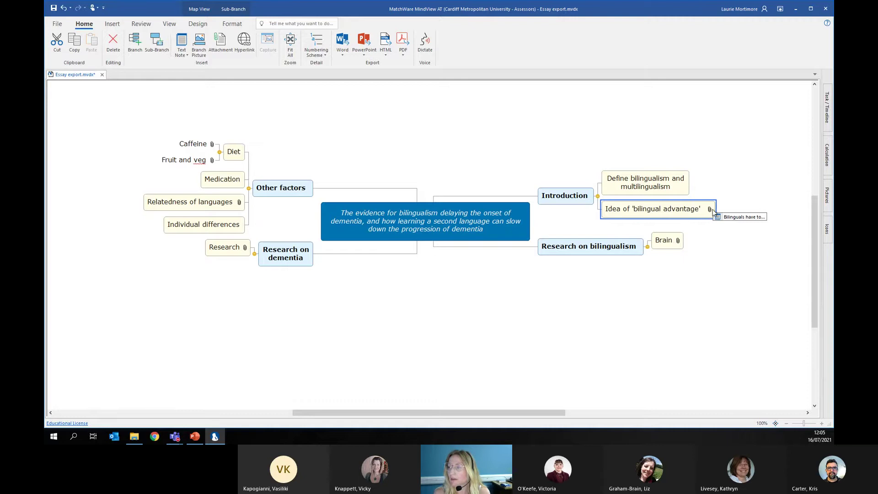
left_click(724, 217)
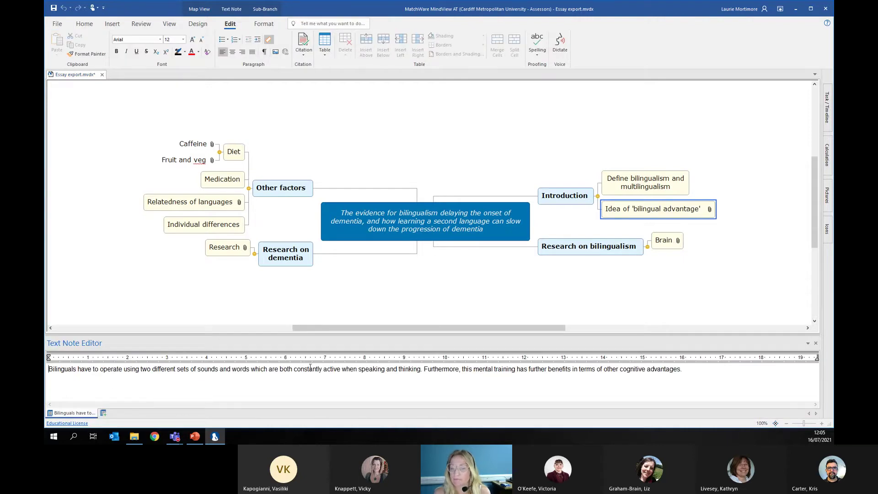
left_click(816, 344)
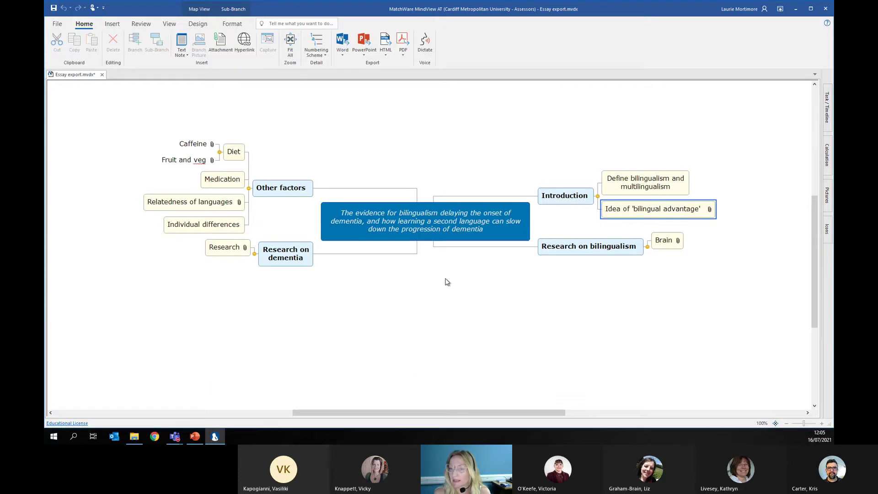
- Check the attachment on the "Research" sub-branch under "Research on dementia" and read the text note on "Relatedness of languages"
left_click(280, 259)
left_click_drag(249, 251, 263, 258)
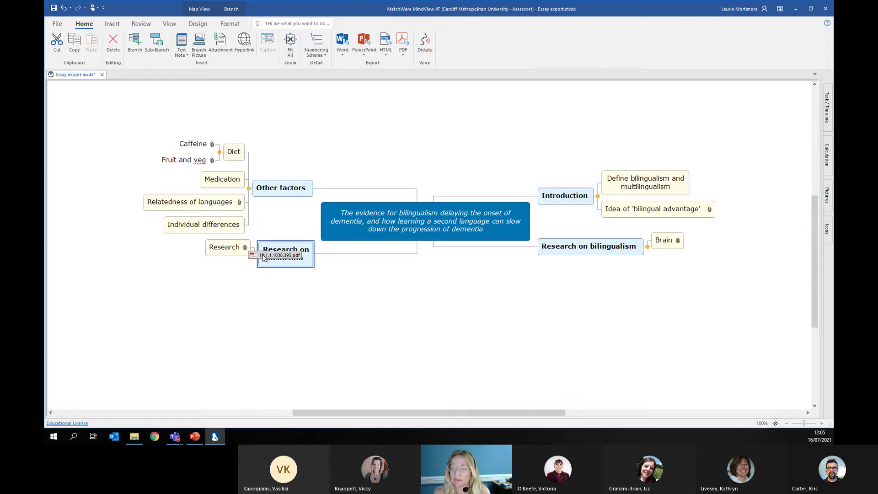
left_click(209, 227)
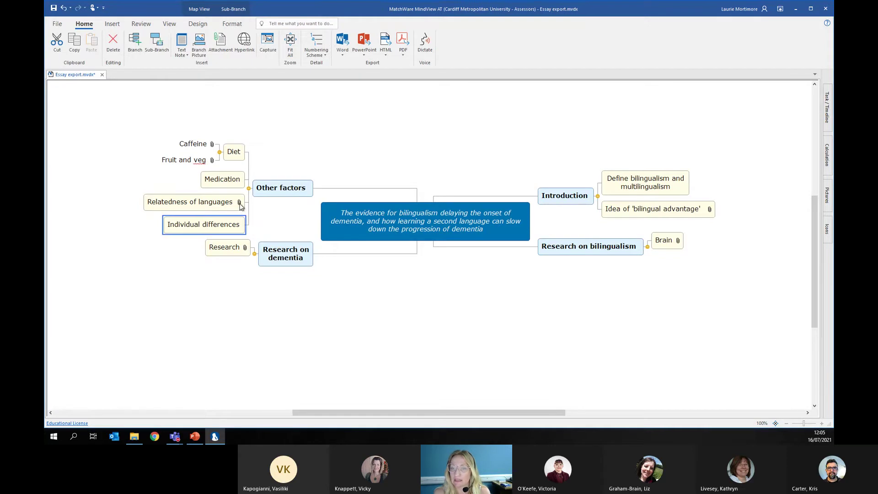
left_click(241, 205)
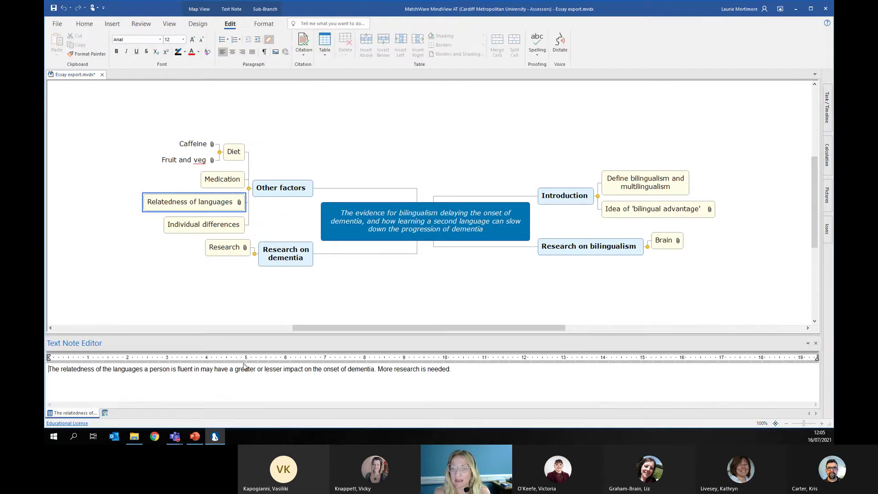
left_click(815, 343)
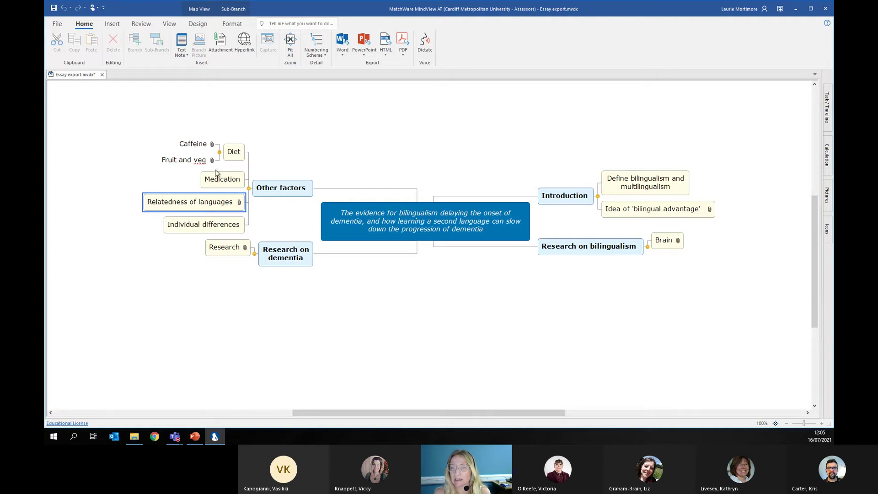
left_click(491, 331)
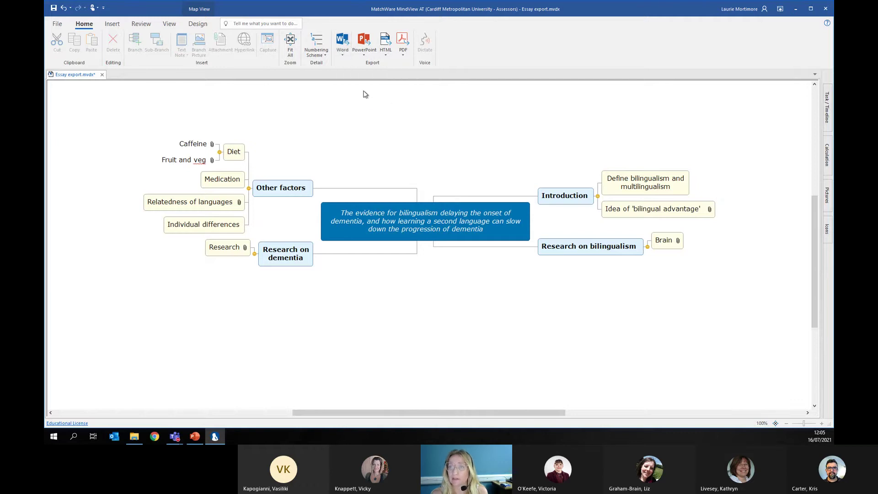
- Start a custom export of the mind map to Microsoft Word
left_click(58, 23)
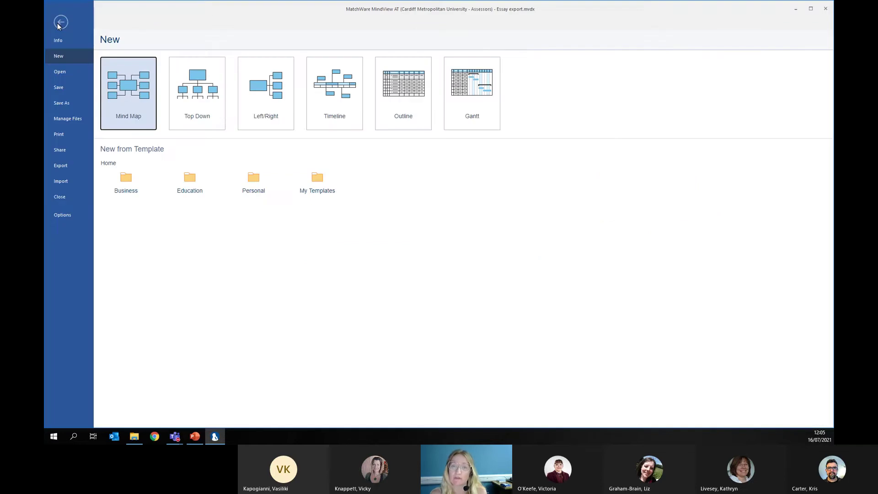
left_click(66, 164)
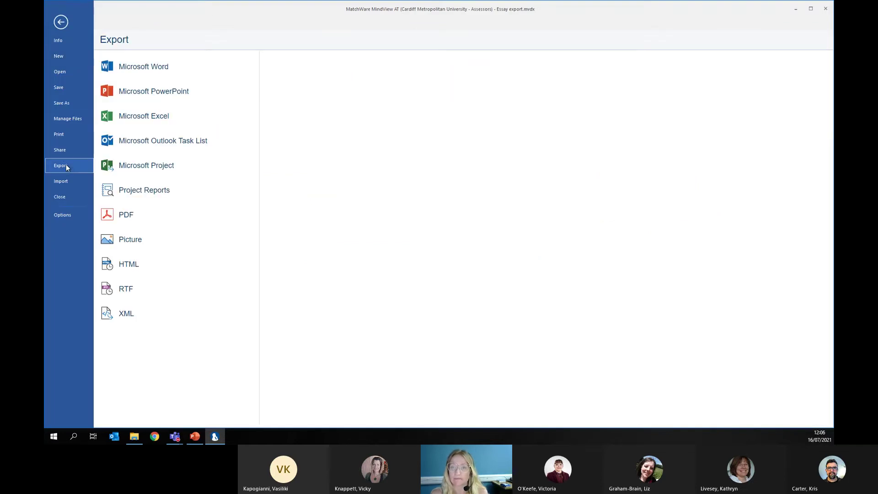
left_click(149, 78)
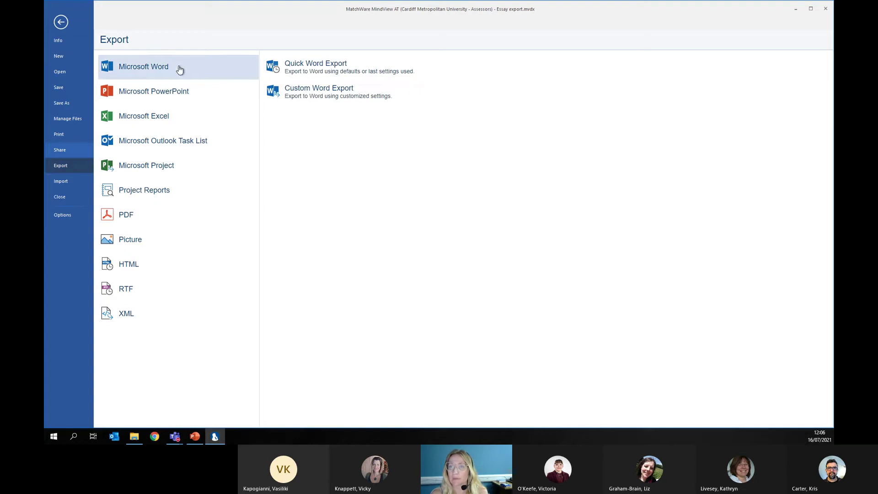
left_click(328, 97)
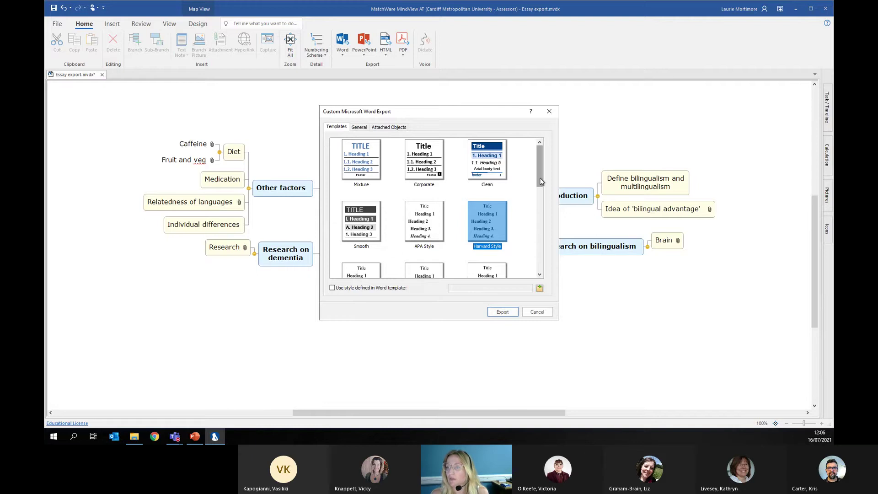
- Choose the Harvard Style template for the Word export and include the map image and table of contents
left_click_drag(540, 180, 540, 191)
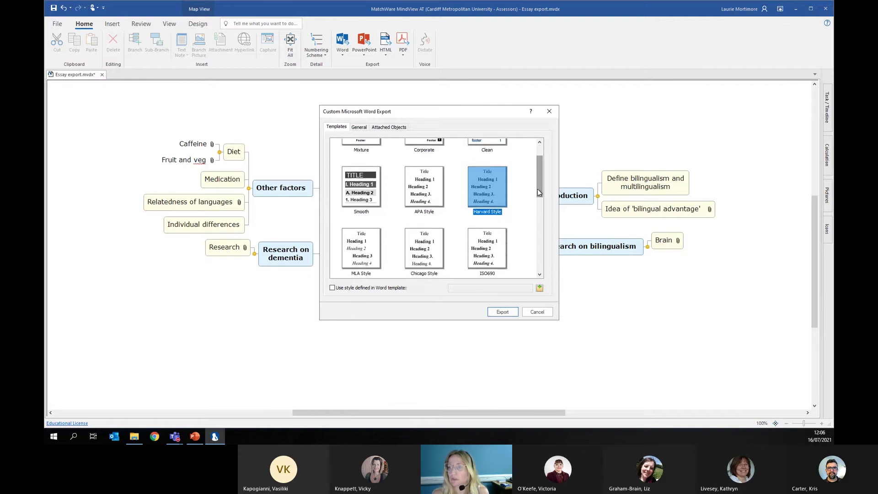
left_click(406, 191)
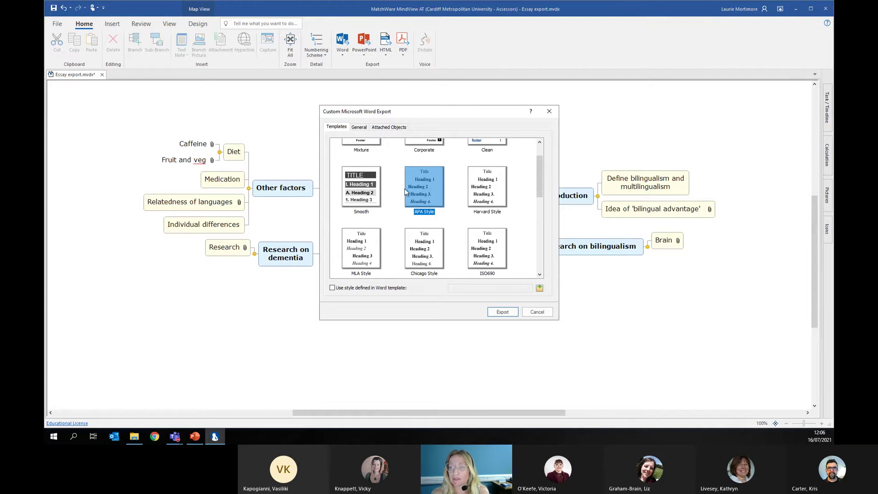
left_click(475, 195)
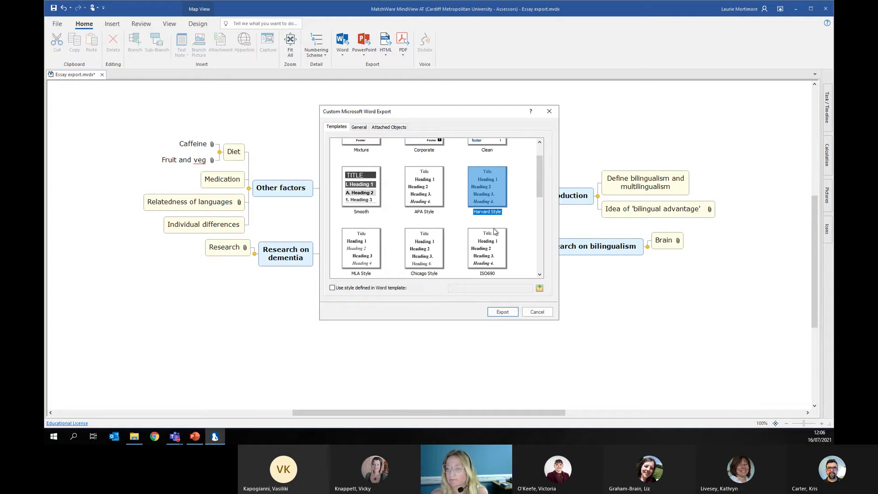
left_click(366, 129)
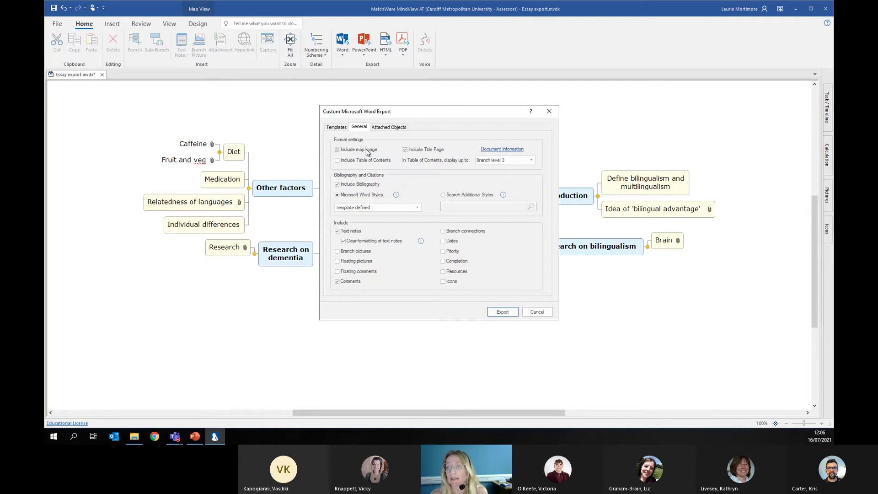
left_click(369, 163)
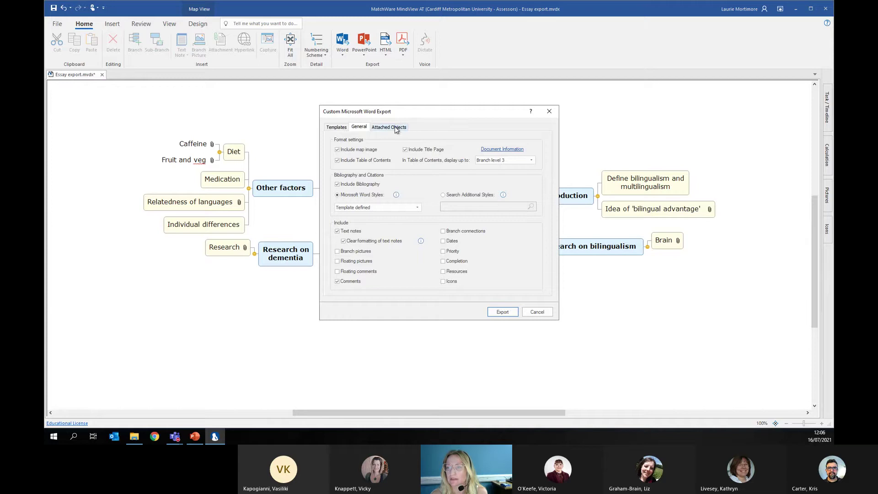
- Export the map to the Word document "Essay export", replacing the existing file, and open it with its fields updated
left_click(496, 313)
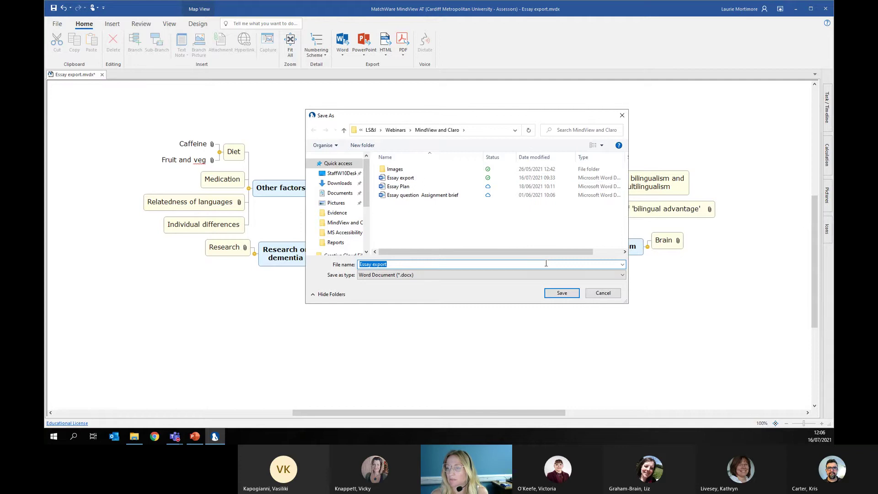
left_click(562, 293)
left_click(459, 220)
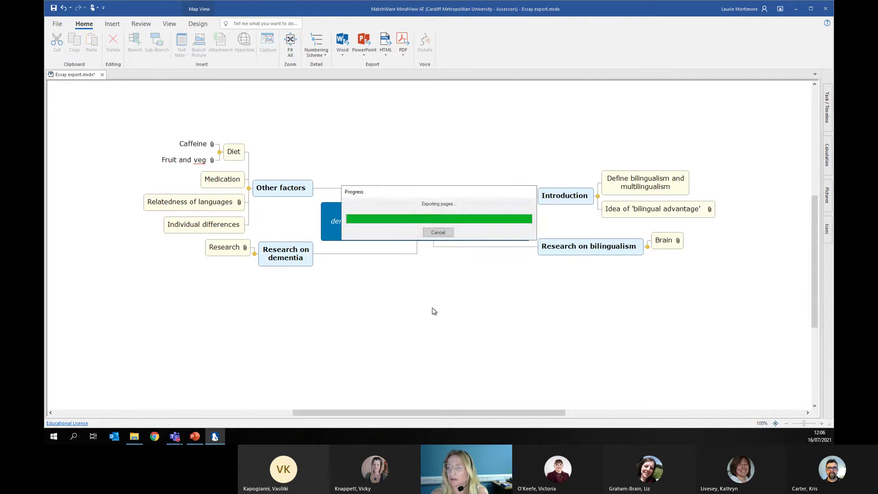
left_click(429, 230)
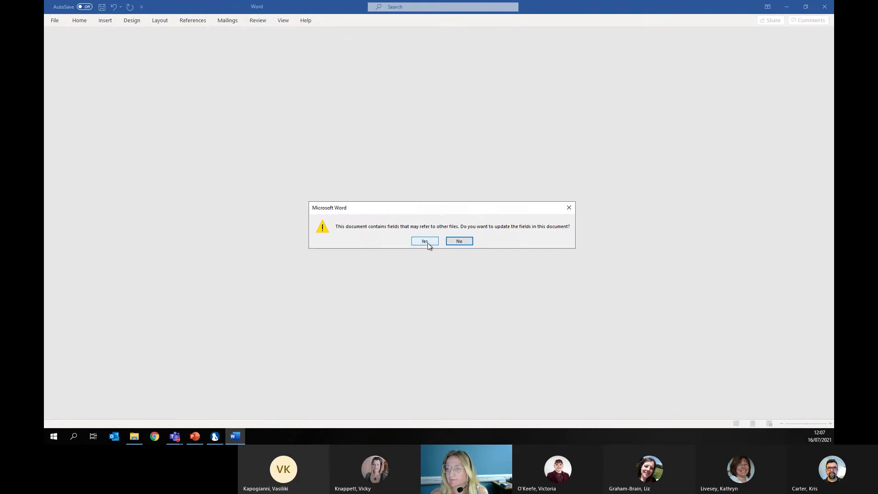
left_click(425, 241)
left_click(434, 230)
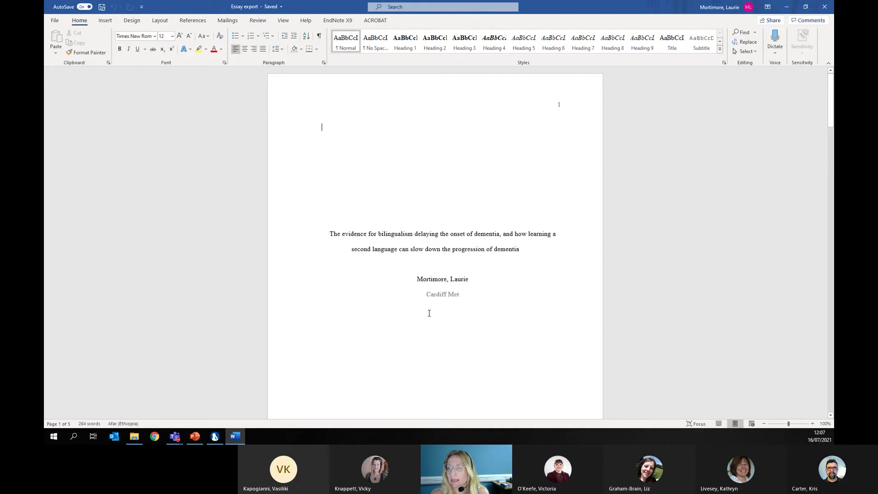
- Look through the exported document's title page, mind map image and table of contents
scroll(428, 312, "down", 1)
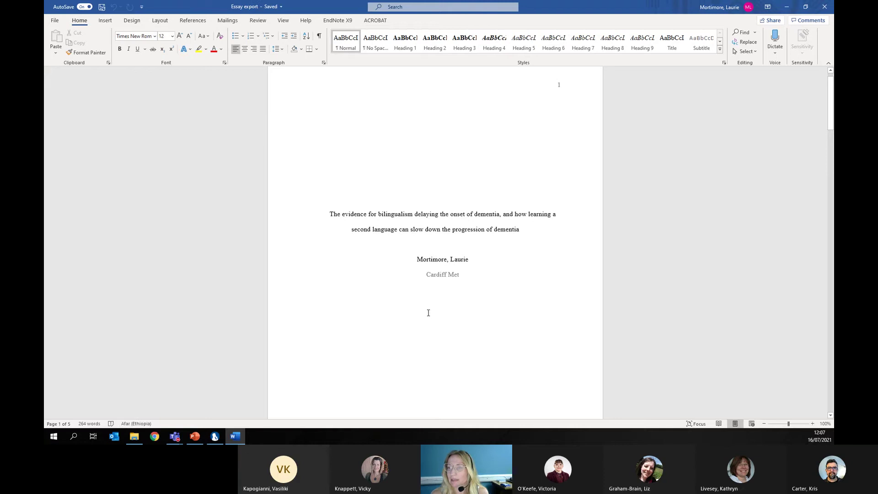
scroll(429, 312, "down", 2)
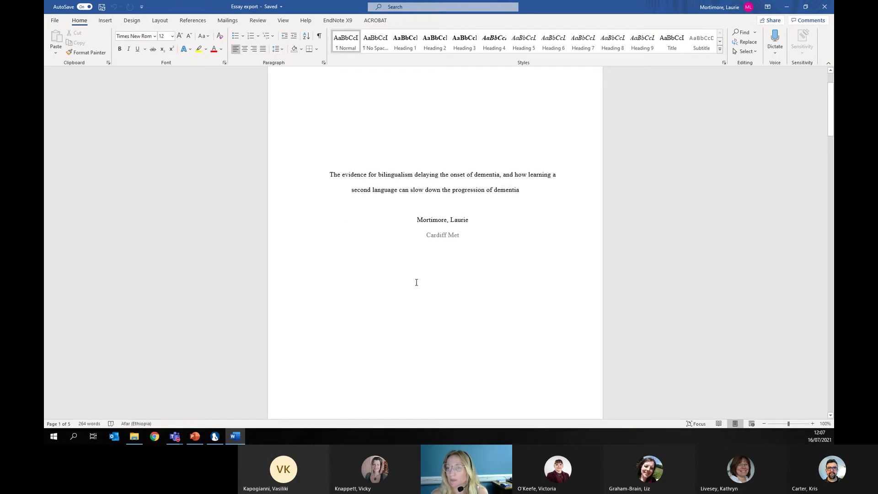
scroll(440, 251, "down", 13)
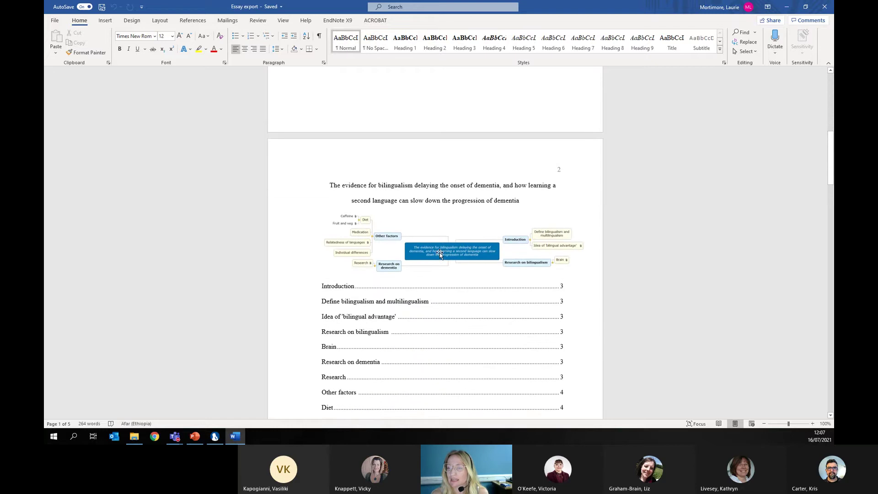
scroll(427, 251, "down", 2)
left_click(459, 209)
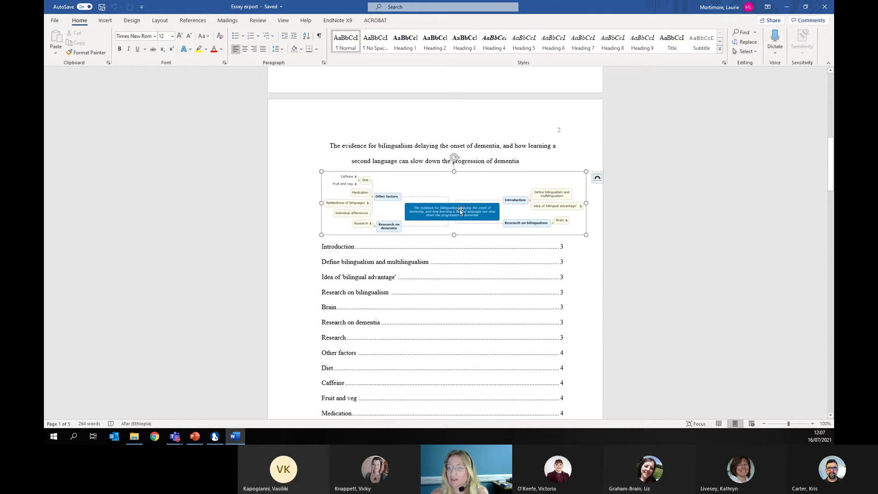
left_click(566, 239)
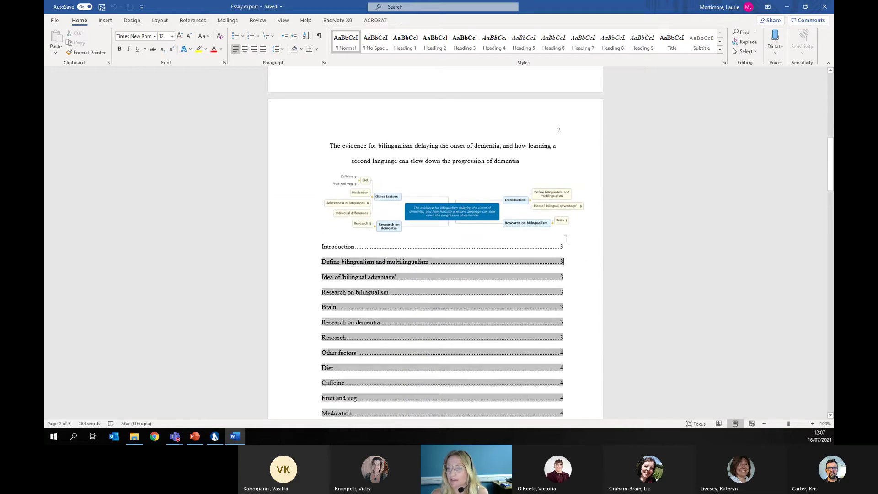
double_click(575, 240)
left_click(574, 156)
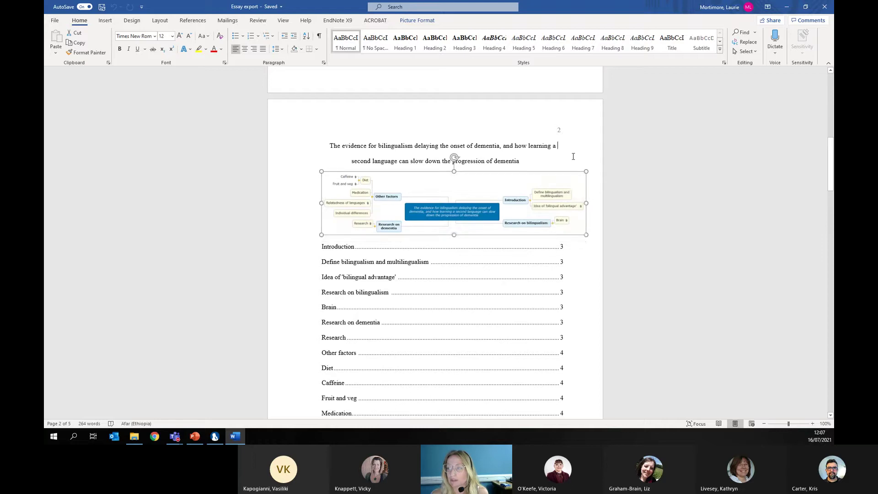
scroll(536, 191, "down", 2)
scroll(412, 280, "down", 5)
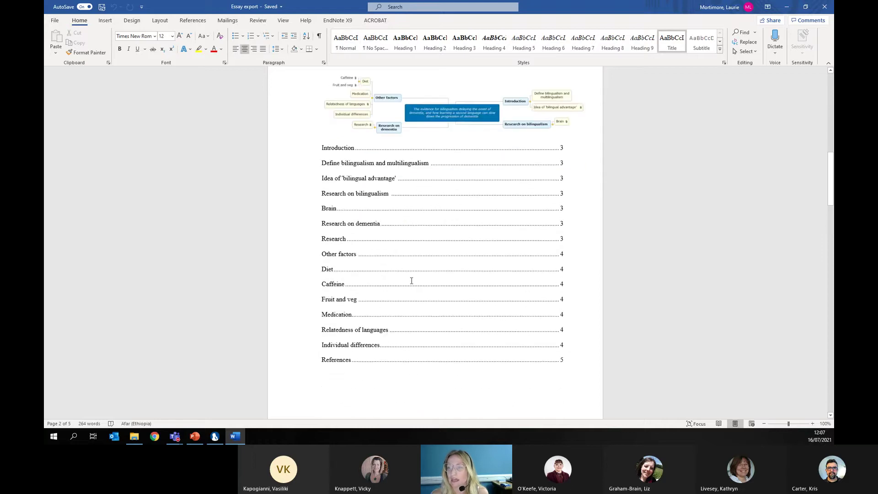
scroll(412, 280, "up", 5)
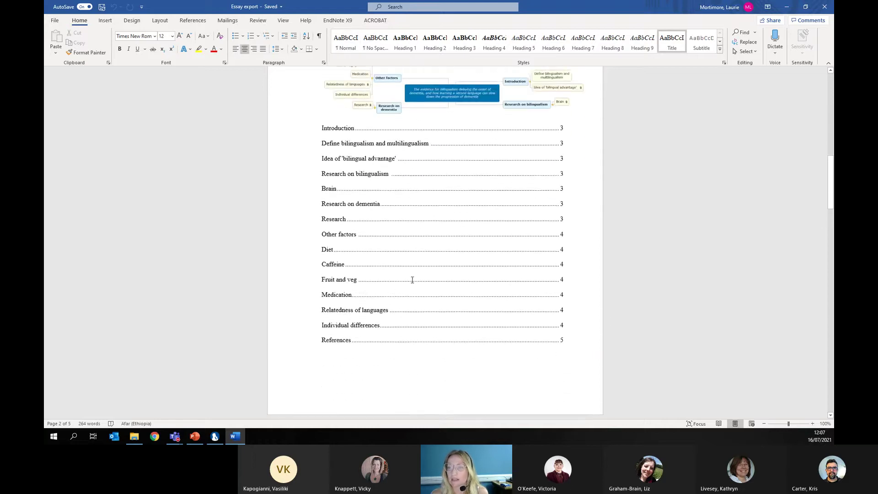
- Search the commands for "nav" and open the Navigation Pane
left_click(420, 6)
type("nav")
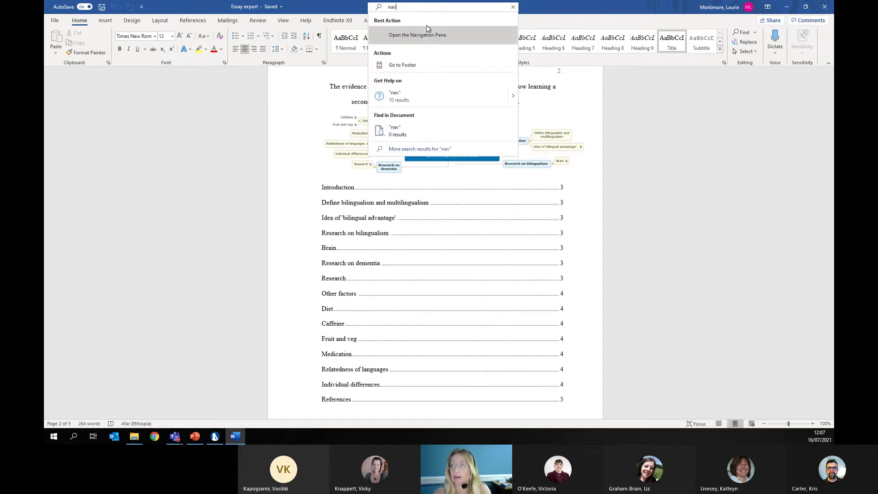
left_click(427, 33)
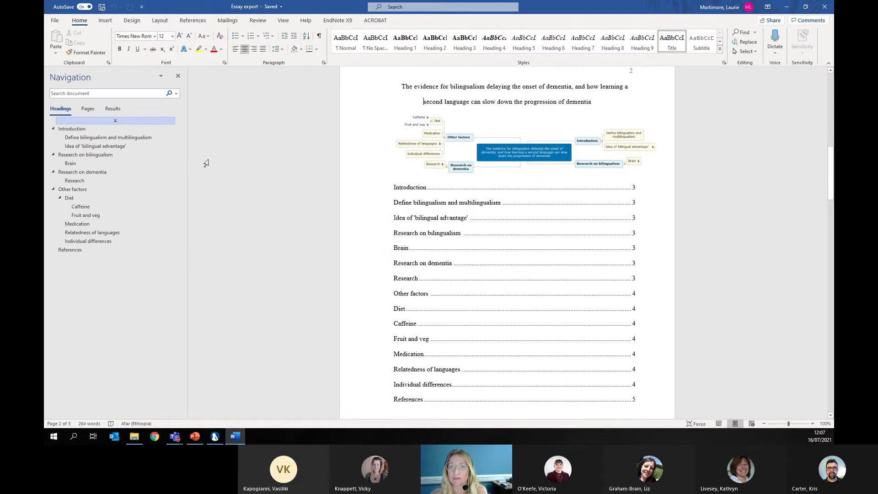
- Jump through the document headings "Research on bilingualism", "Research on dementia", "Other factors", "Diet" and "Fruit and veg"
left_click(108, 155)
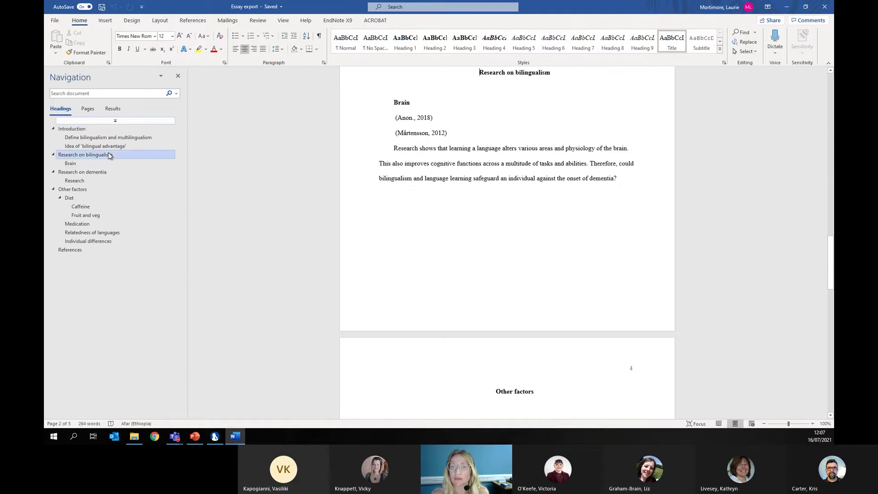
left_click(105, 173)
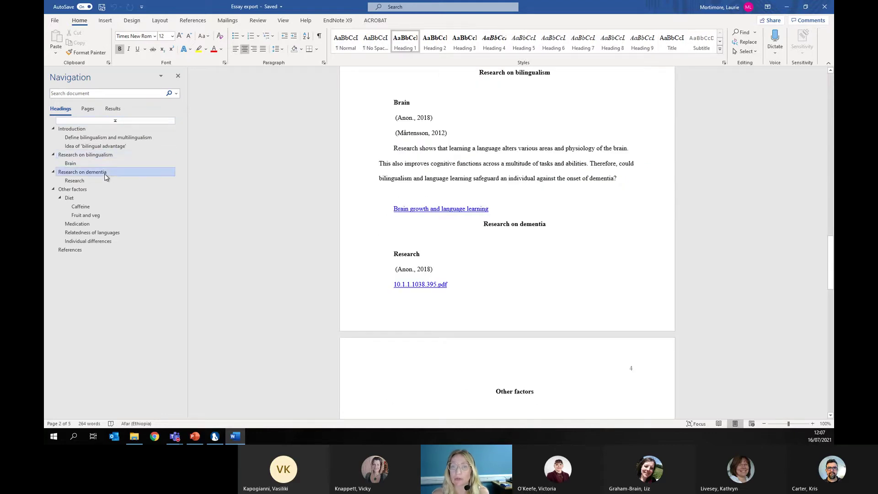
left_click(101, 189)
left_click(98, 200)
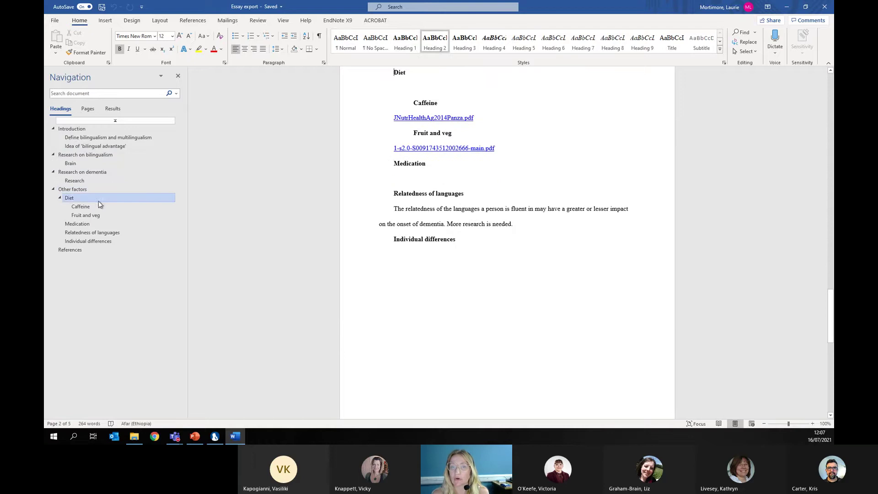
left_click(97, 213)
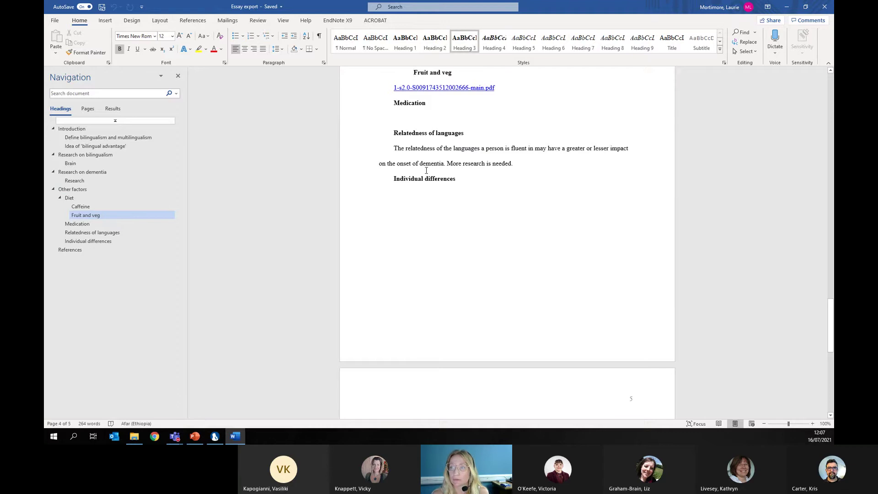
- Review the exported attachment links, text notes and citations under the headings, from "Other factors" back up to "Define bilingualism and multilingualism"
scroll(426, 170, "up", 3)
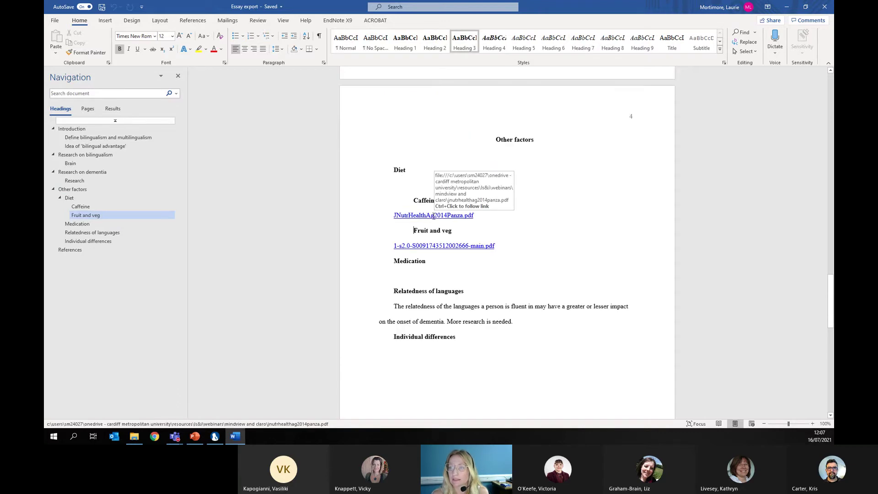
scroll(450, 279, "down", 1)
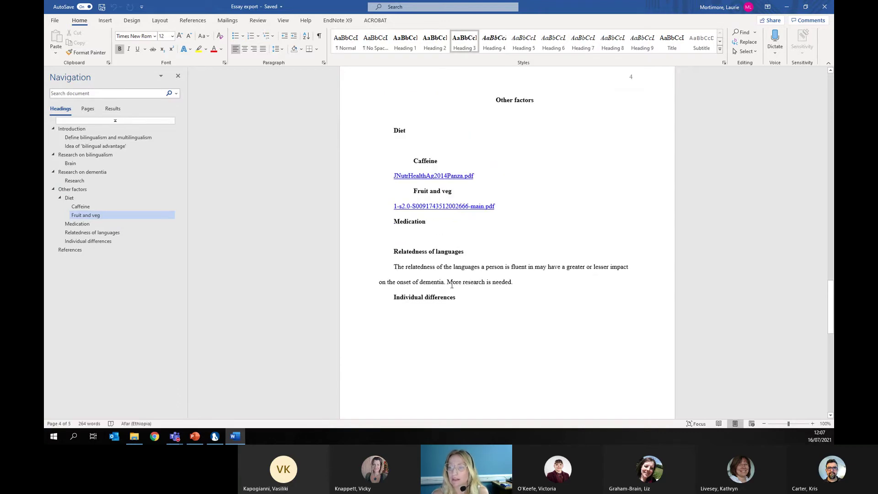
left_click_drag(386, 268, 516, 284)
left_click(517, 284)
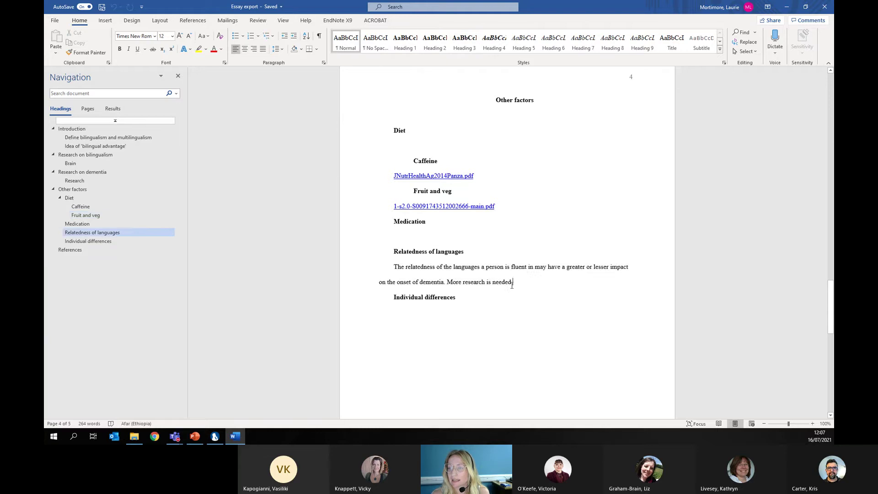
scroll(509, 288, "up", 9)
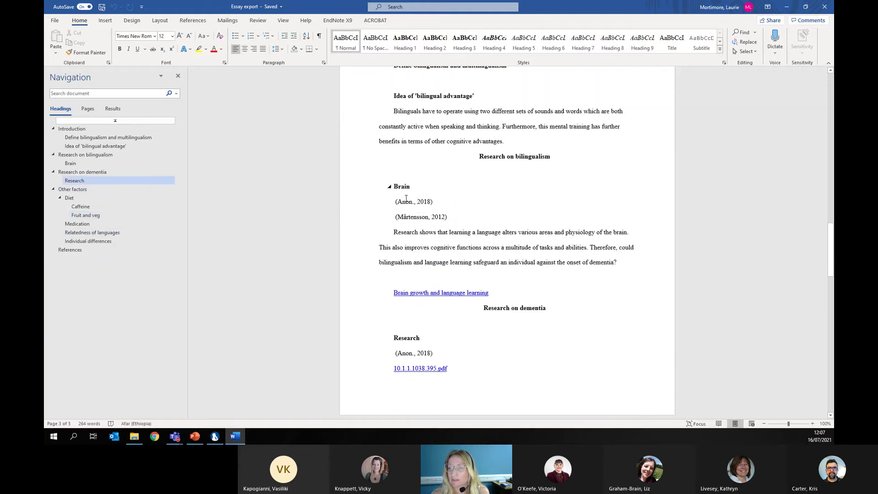
scroll(416, 256, "up", 1)
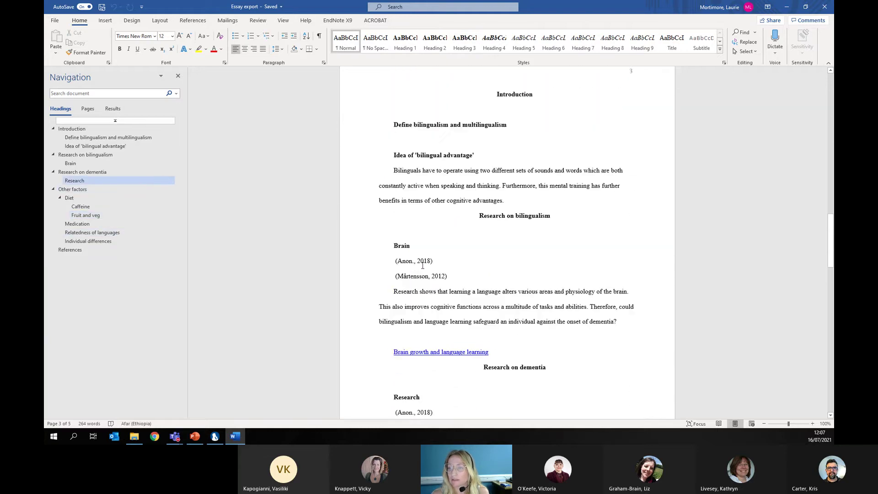
scroll(423, 265, "up", 2)
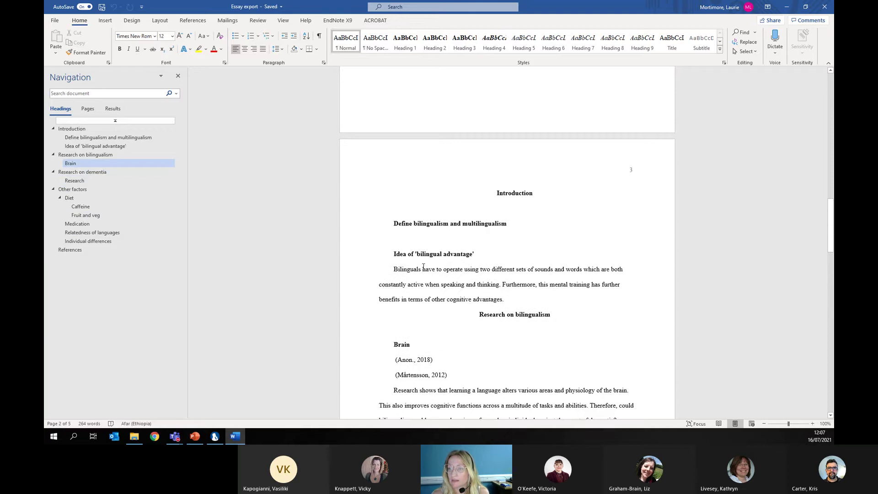
scroll(423, 268, "down", 1)
left_click(446, 221)
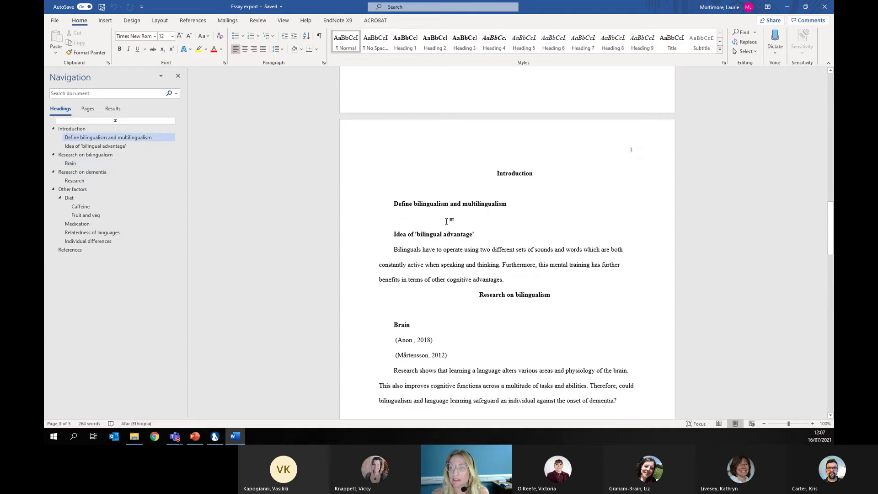
- Delete the mind map image above the table of contents on page 2
scroll(446, 221, "up", 5)
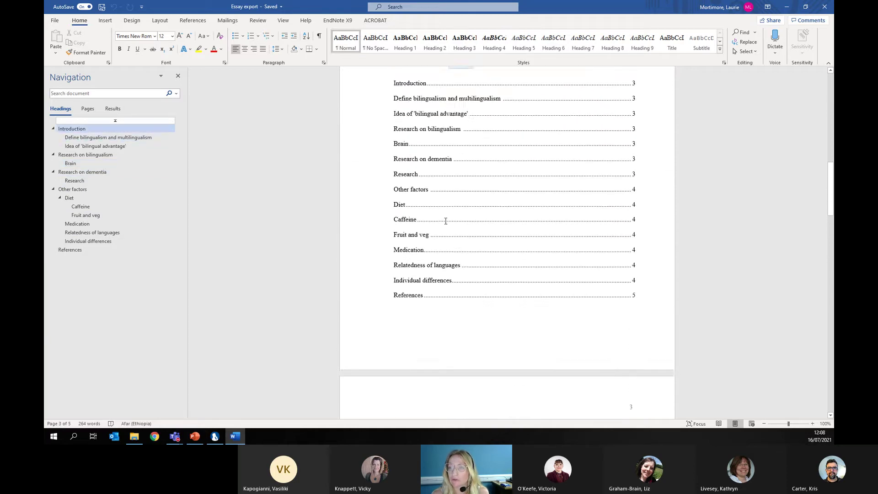
scroll(446, 222, "up", 2)
left_click(489, 144)
key("Delete")
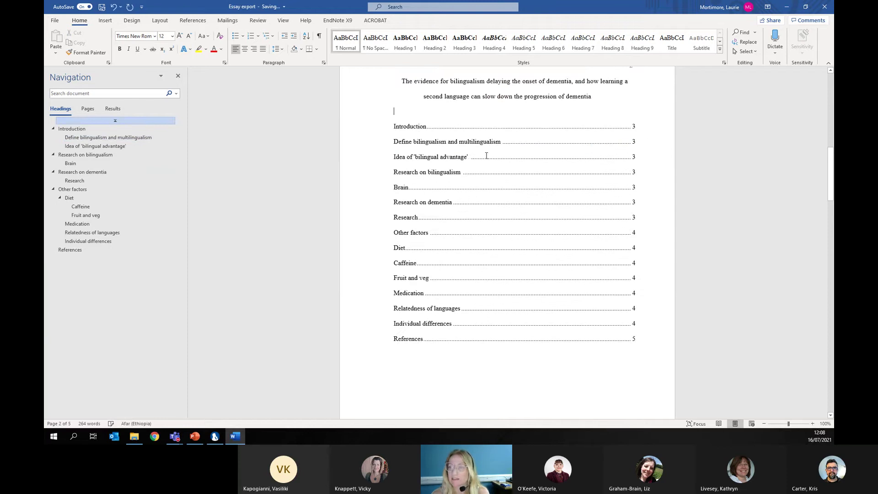
- Review the Introduction section on page 3 and place the cursor at the end of the "Idea of 'bilingual advantage'" paragraph
scroll(492, 201, "down", 3)
scroll(497, 159, "down", 2)
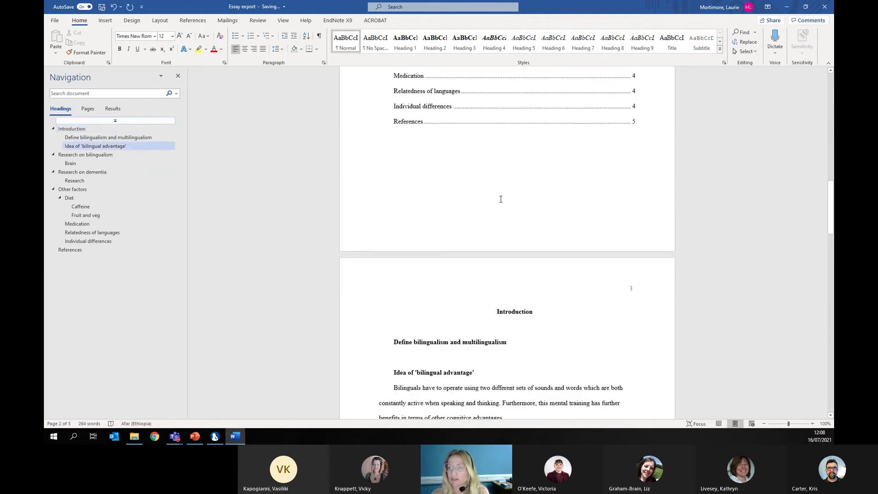
scroll(447, 116, "up", 3)
scroll(462, 218, "down", 7)
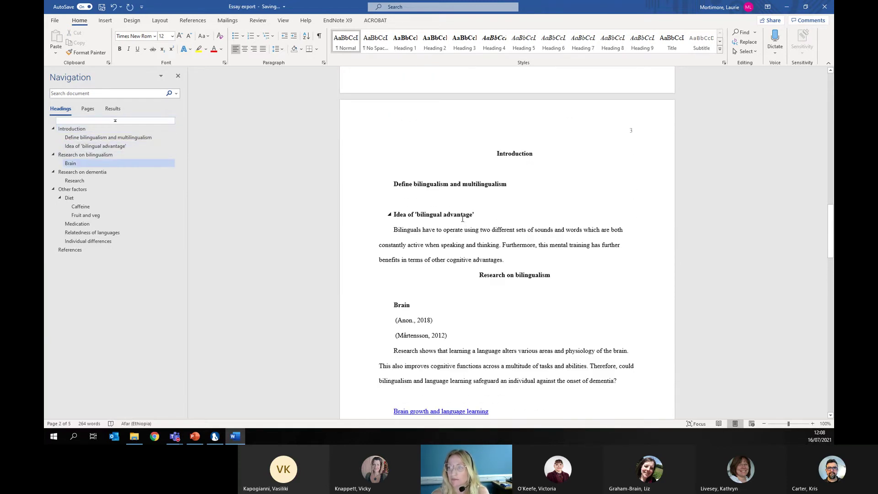
left_click(513, 258)
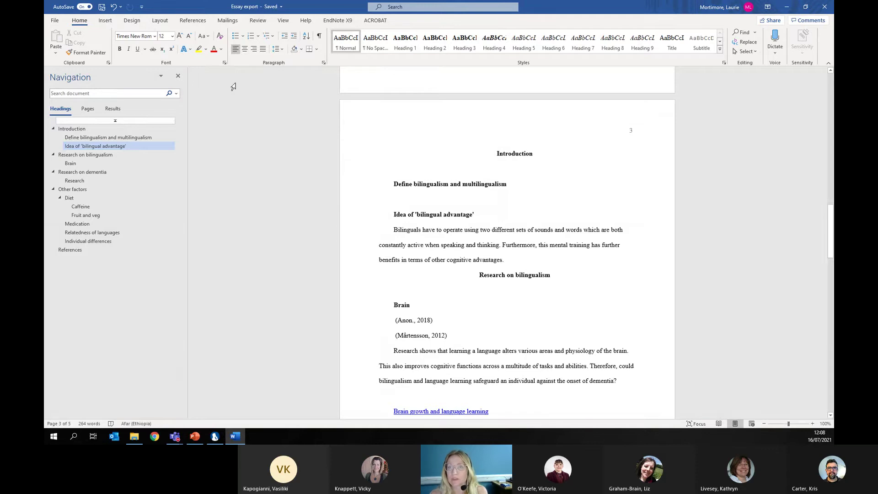
- Close the Word document, then close the "Essay export" mind map without saving its changes
left_click(819, 9)
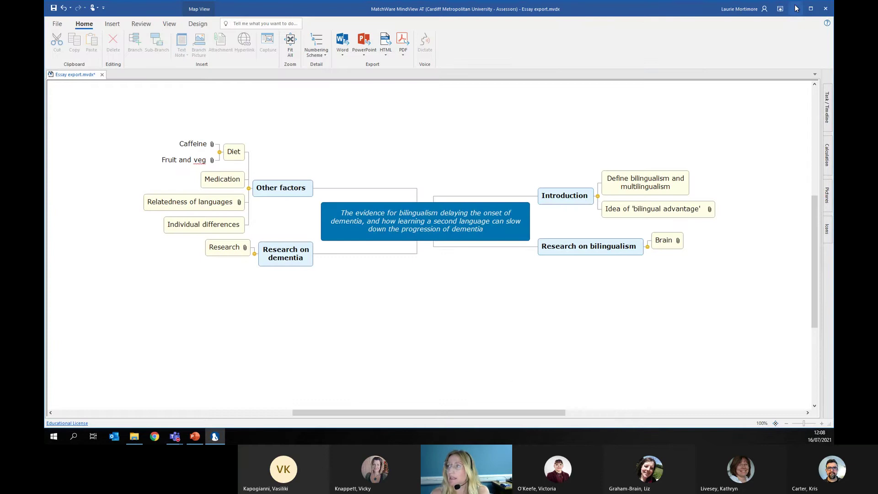
left_click(826, 9)
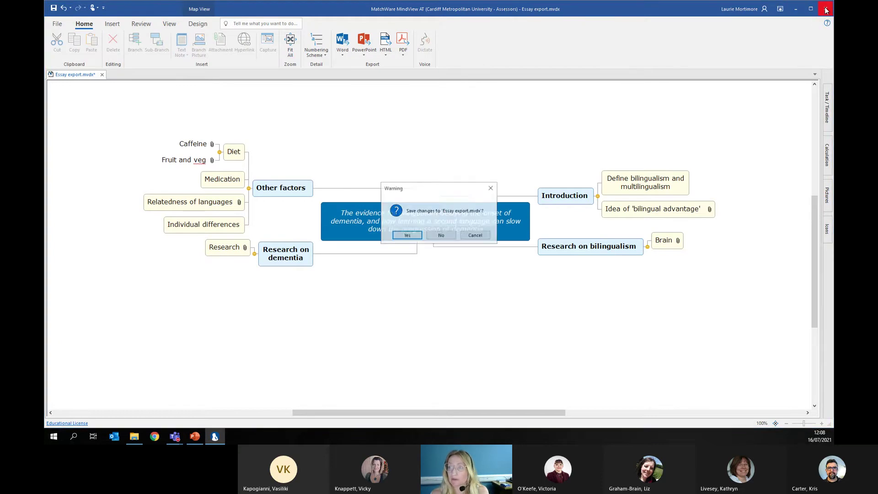
left_click(441, 236)
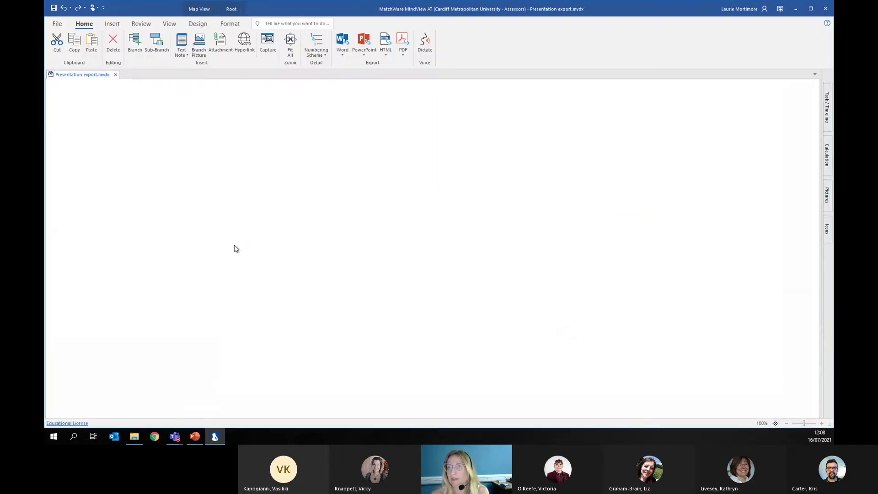
- Examine the pictures on the "Presentation export" map, including the "Bilingual Brain" branch and the central topic
scroll(435, 320, "down", 1)
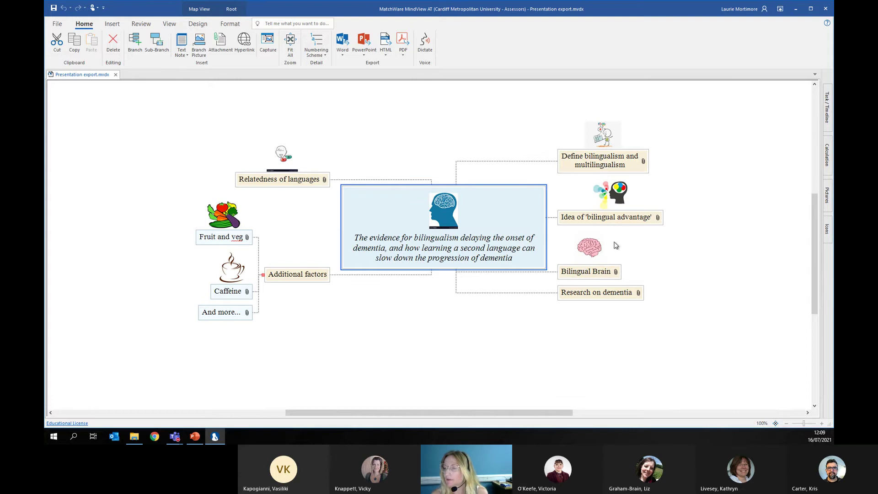
left_click(595, 261)
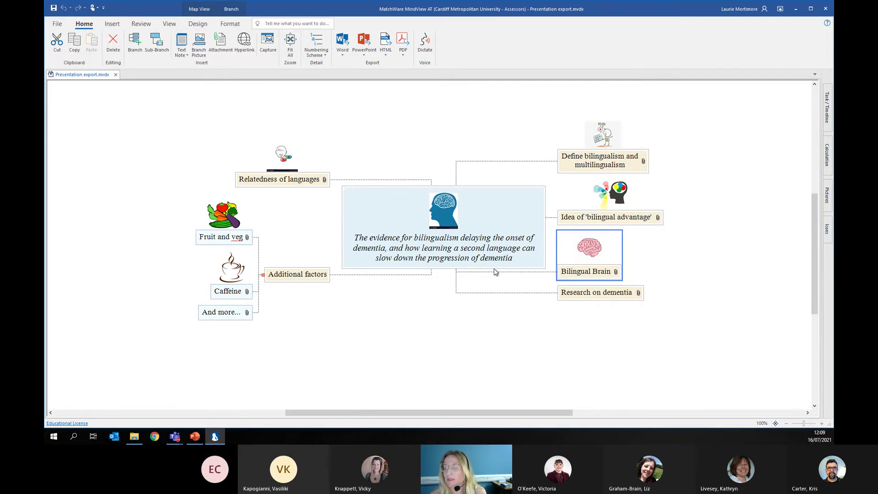
left_click(443, 225)
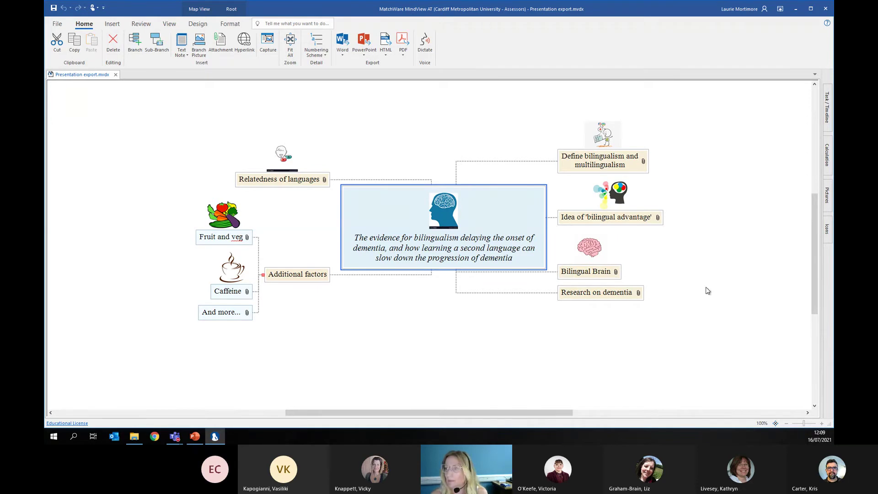
- View the text notes attached to "Define bilingualism and multilingualism" and "Idea of 'bilingual advantage'", then close the Text Note Editor
left_click(632, 165)
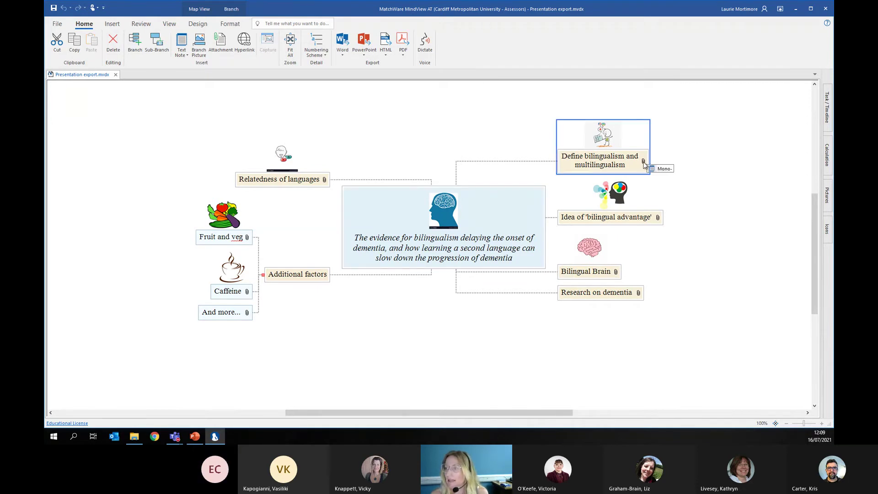
left_click(644, 162)
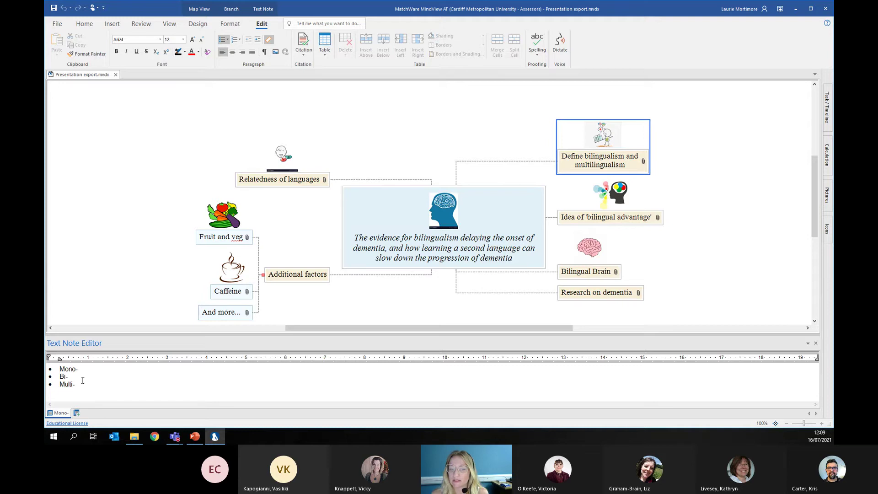
left_click(658, 218)
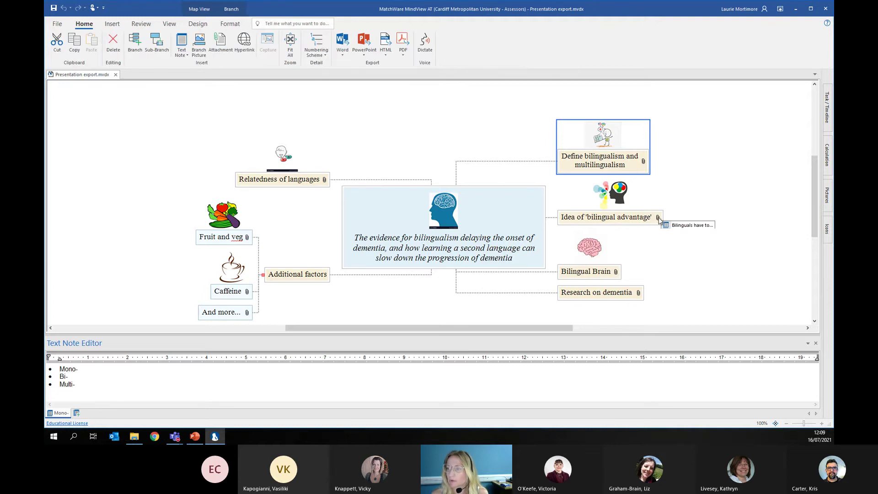
left_click(670, 227)
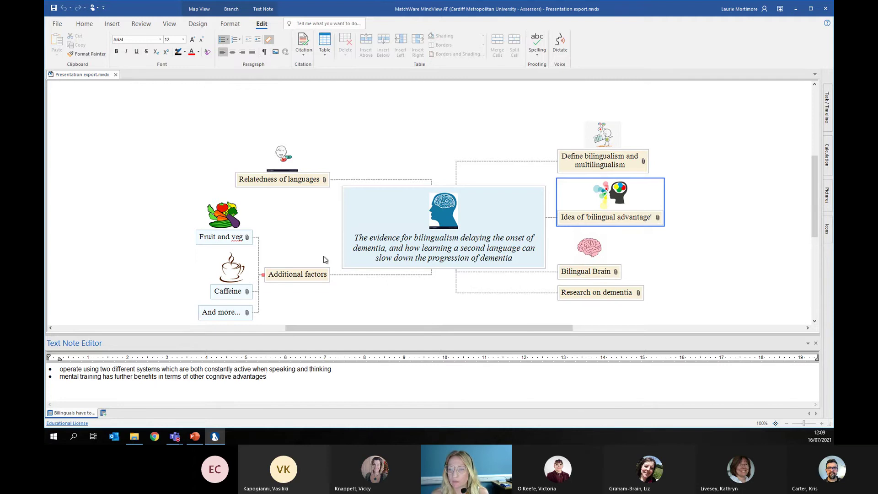
left_click(309, 242)
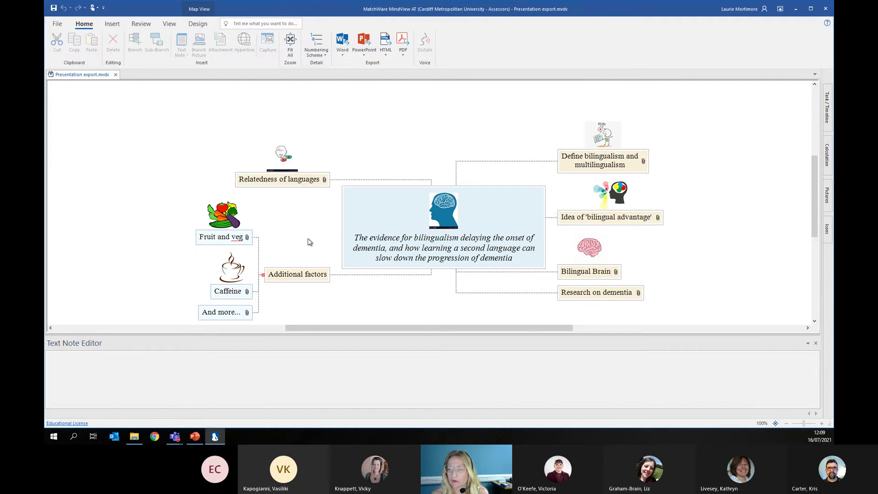
left_click(817, 344)
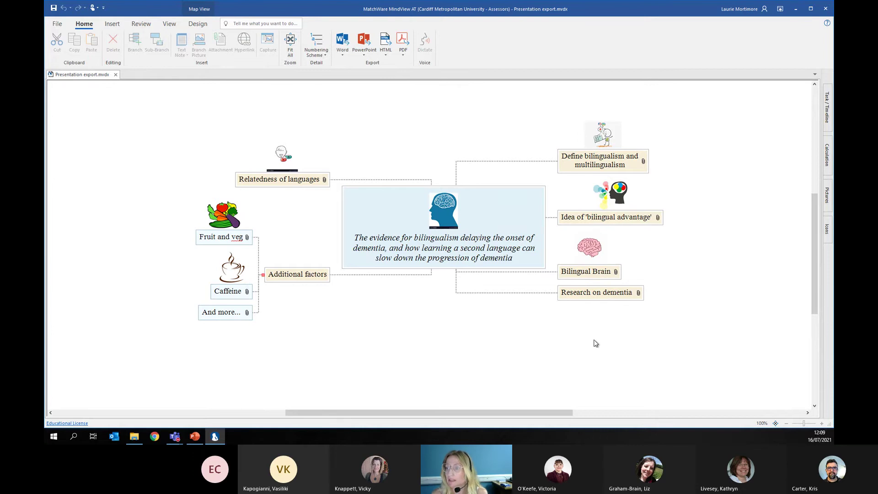
- Go through the map's main branches from "Define bilingualism and multilingualism" to "Research on dementia", then the "Additional factors" sub-branches, and clear the selection
left_click(591, 154)
left_click(589, 218)
left_click(584, 275)
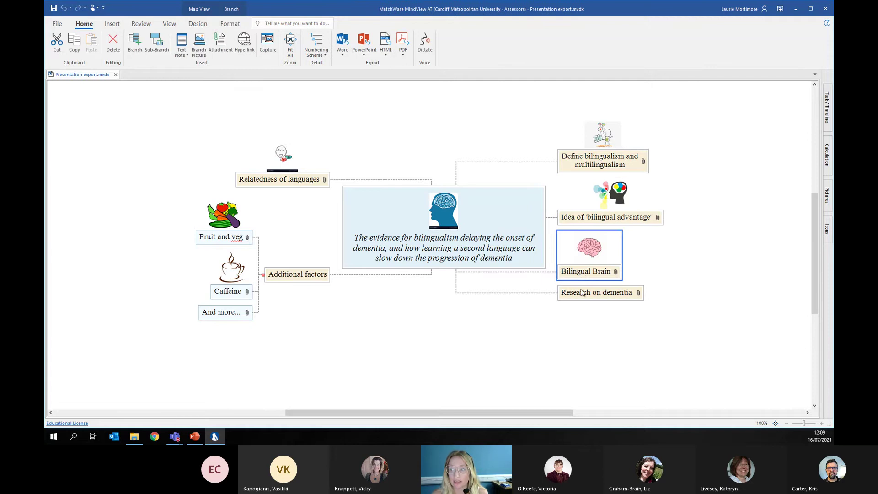
left_click(582, 293)
left_click(239, 239)
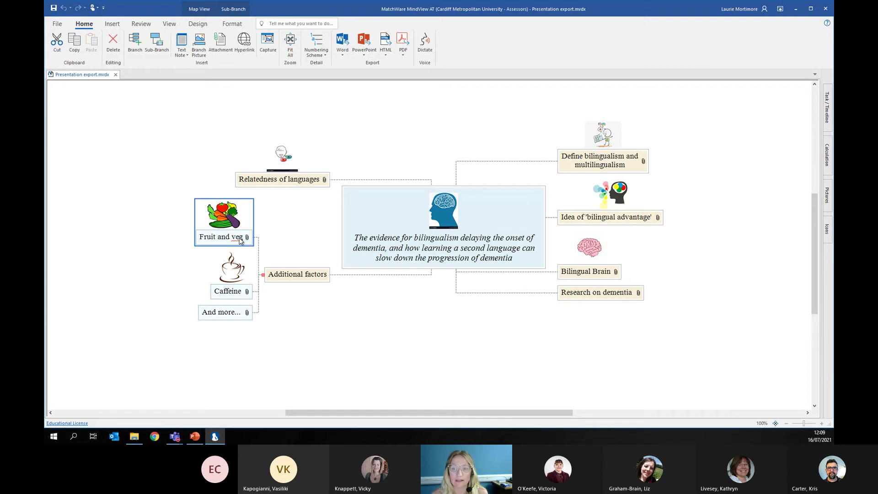
left_click(235, 291)
left_click(233, 313)
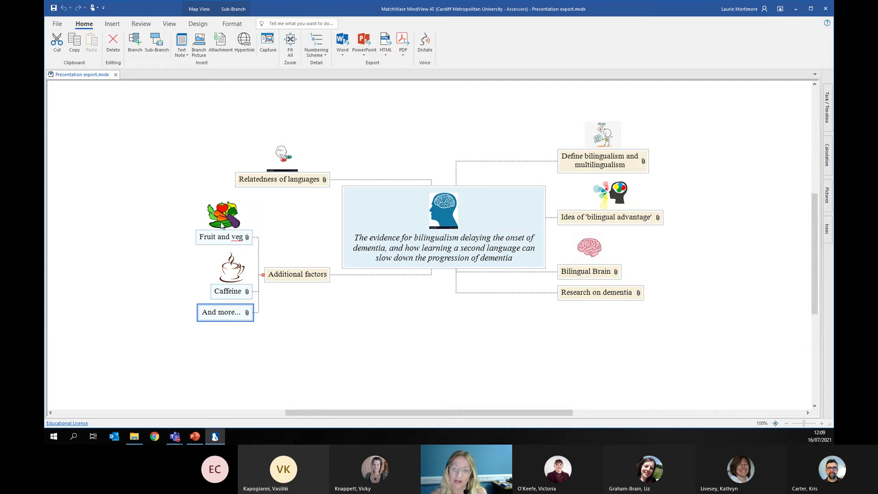
left_click(350, 319)
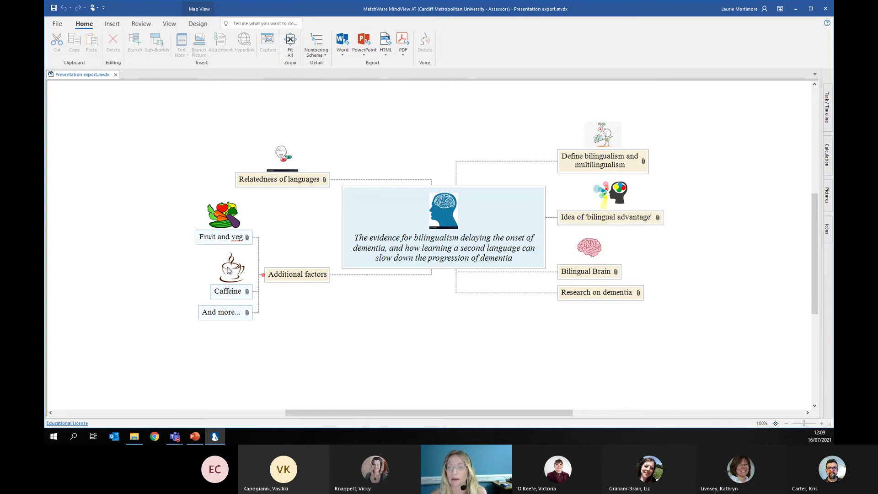
- Run a custom PowerPoint export of the map with the Blank template, saving it as "Presentation export" and replacing the existing file
left_click(365, 56)
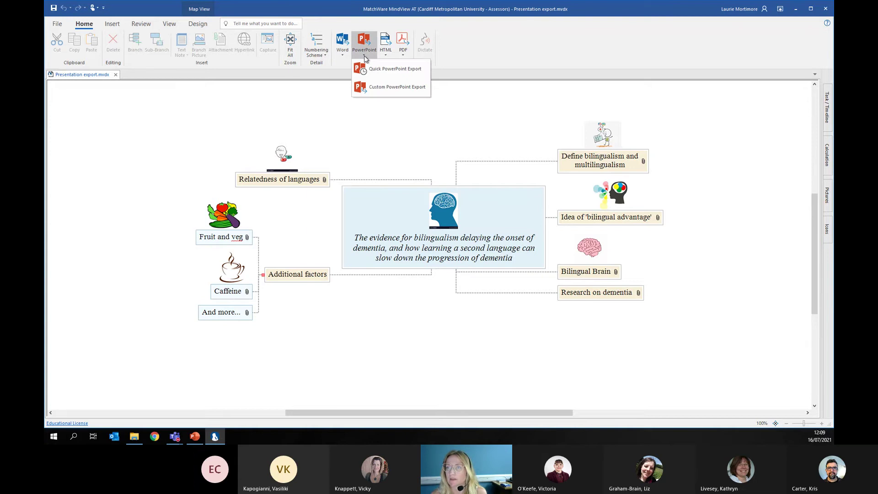
left_click(377, 91)
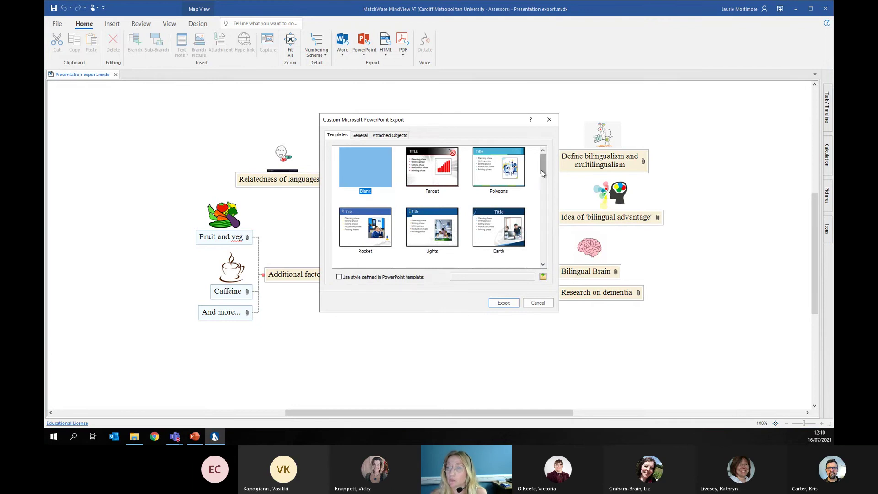
mouse_move(542, 169)
left_mouse_down()
mouse_move(540, 211)
mouse_move(541, 158)
left_mouse_up()
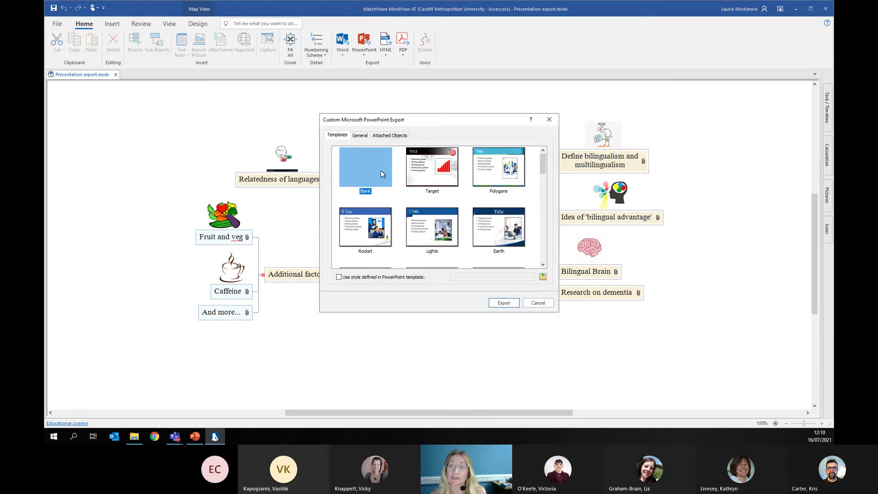
left_click_drag(386, 119, 386, 186)
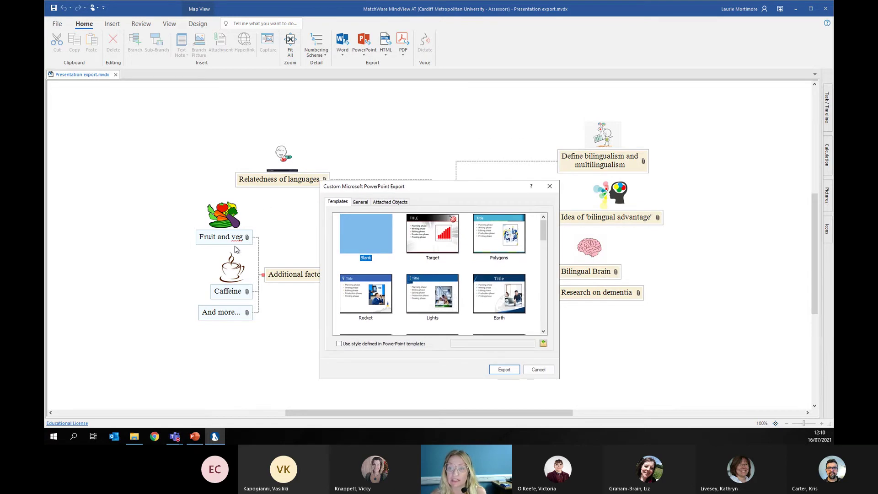
left_click(498, 375)
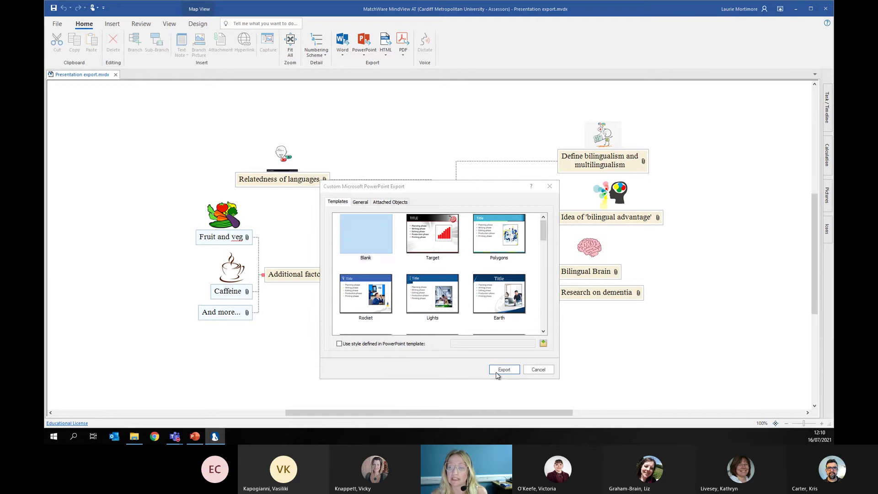
left_click(562, 359)
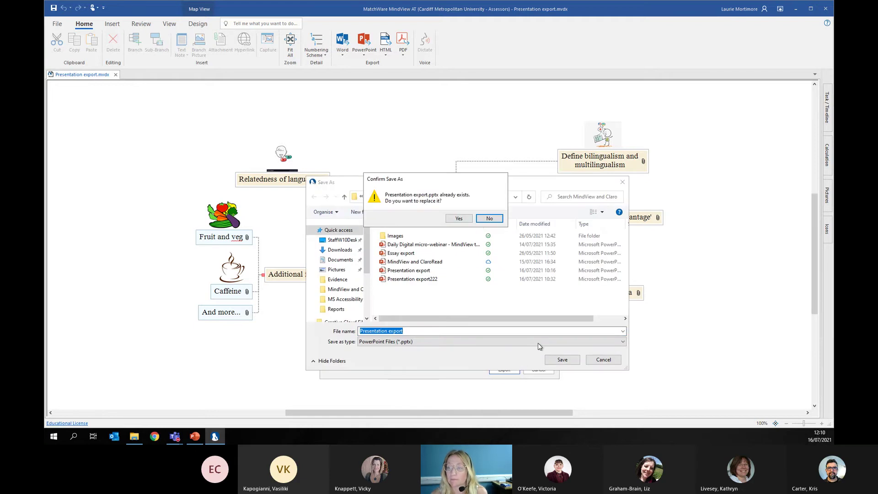
left_click(461, 219)
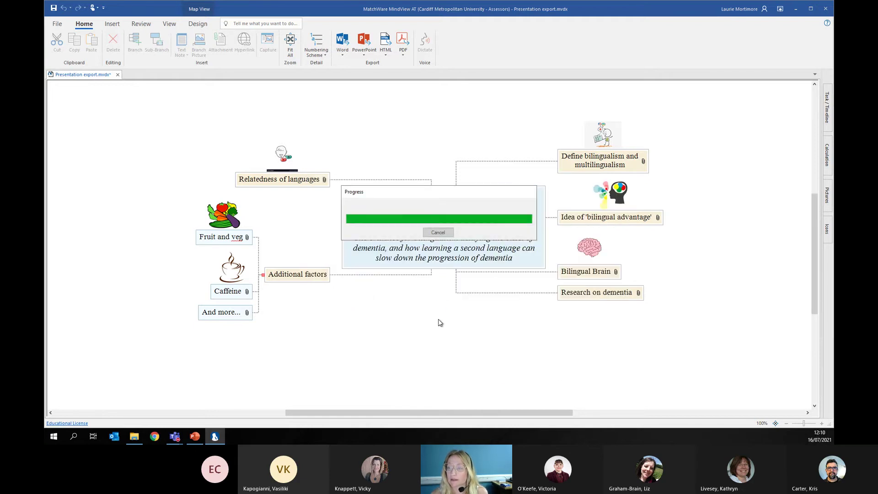
- Open the exported presentation in PowerPoint and discard the changes that could not be uploaded
left_click(437, 229)
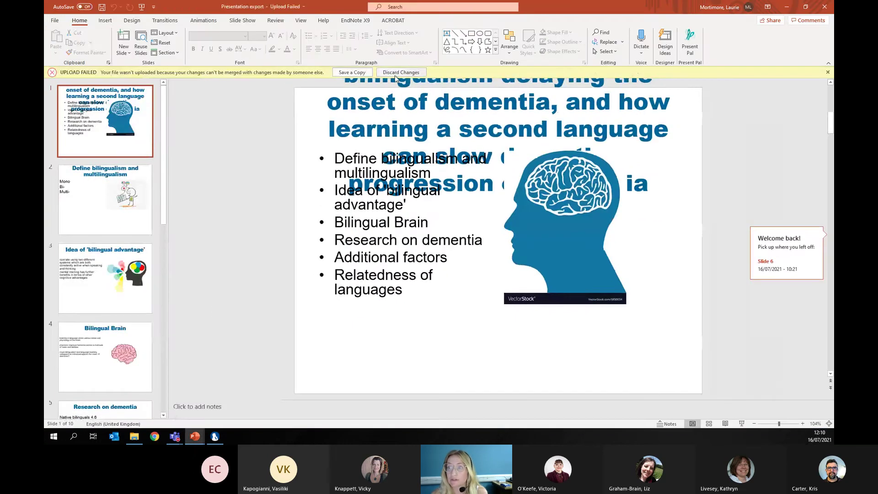
left_click(401, 72)
left_click(425, 241)
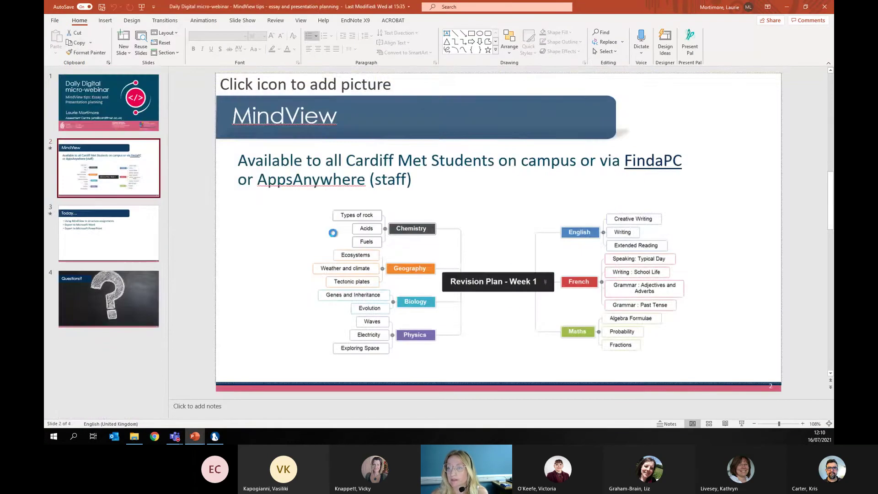